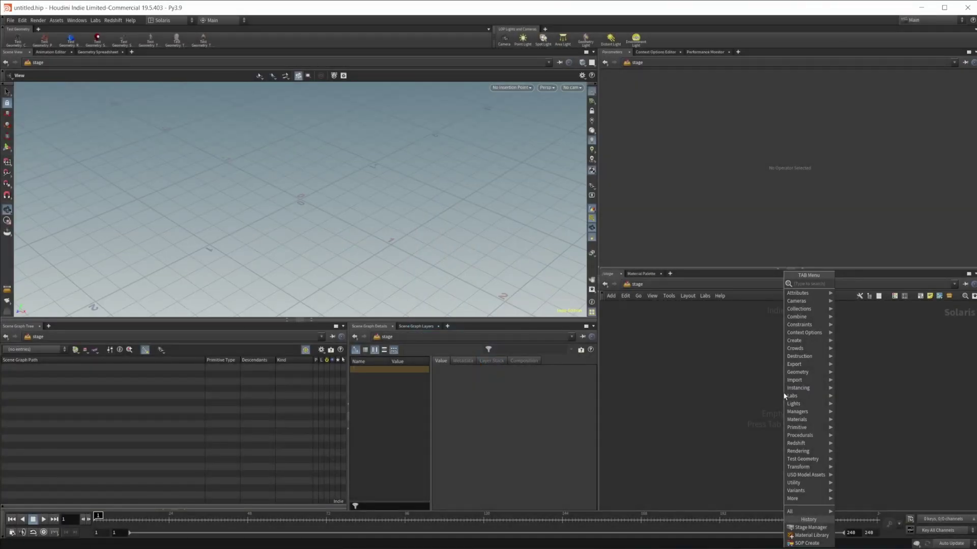
# Add a SOP Create node at stage level and duplicate it.
pyautogui.write('sop')
pyautogui.press('Return')
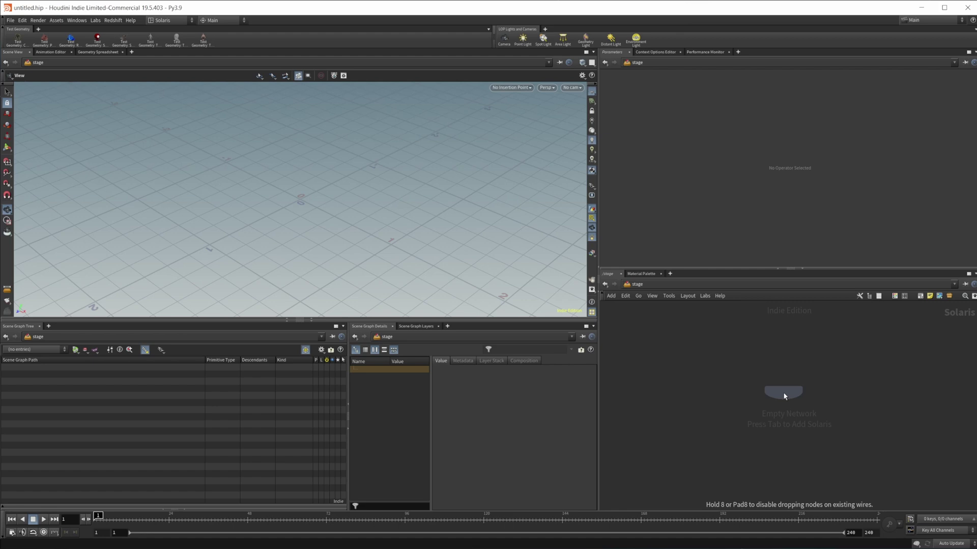
pyautogui.click(784, 396)
pyautogui.moveTo(781, 393); pyautogui.dragTo(940, 375)
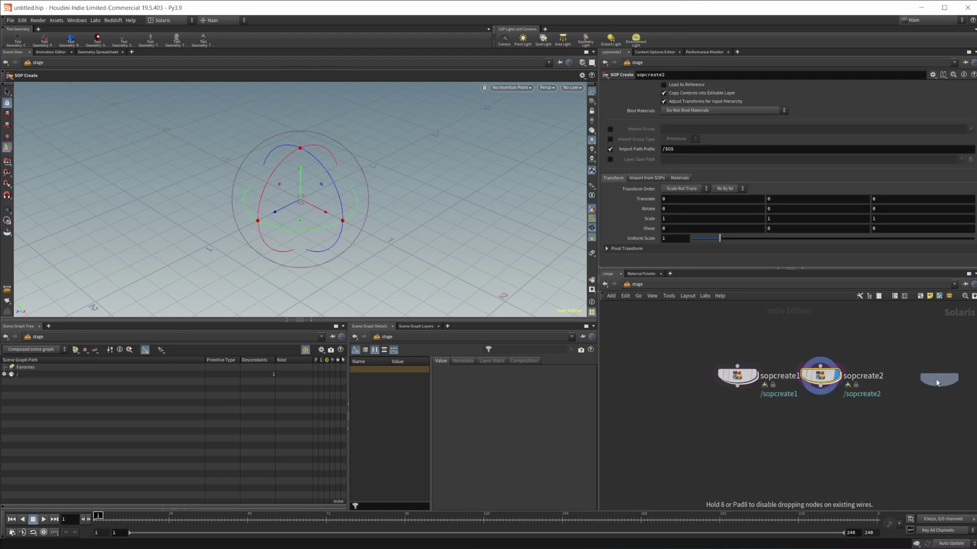
# Build a Crag test geometry inside sopcreate1.
pyautogui.doubleClick(737, 377)
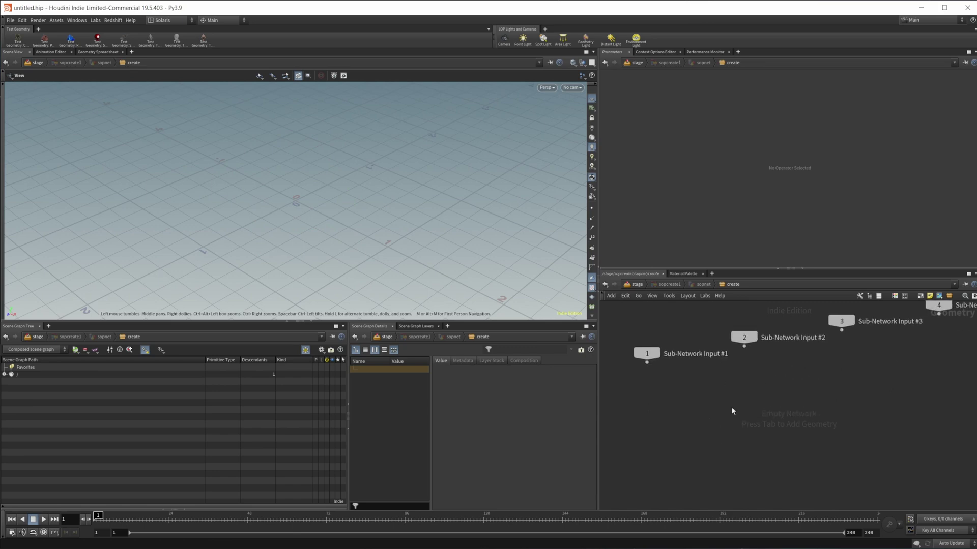
pyautogui.press('Tab')
pyautogui.write('test')
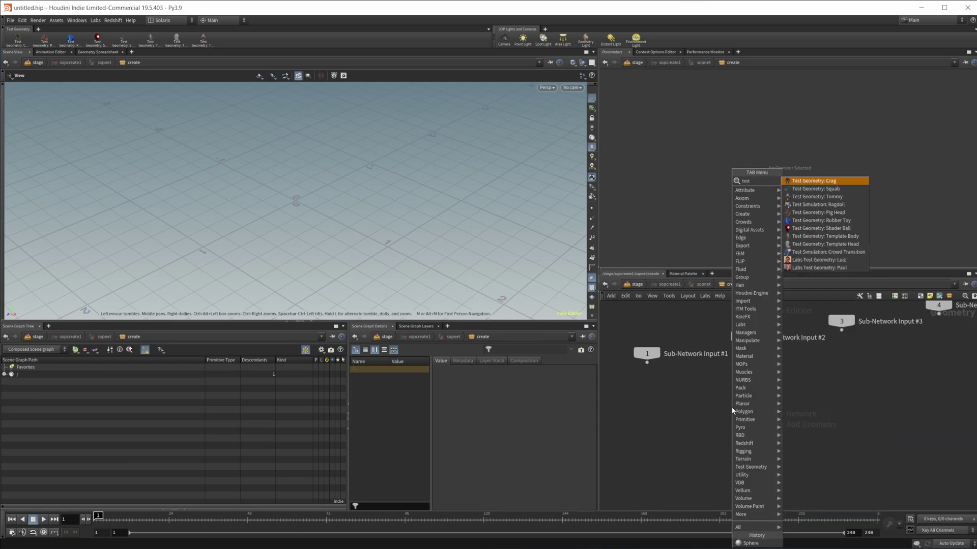
pyautogui.press('Return')
pyautogui.click(732, 408)
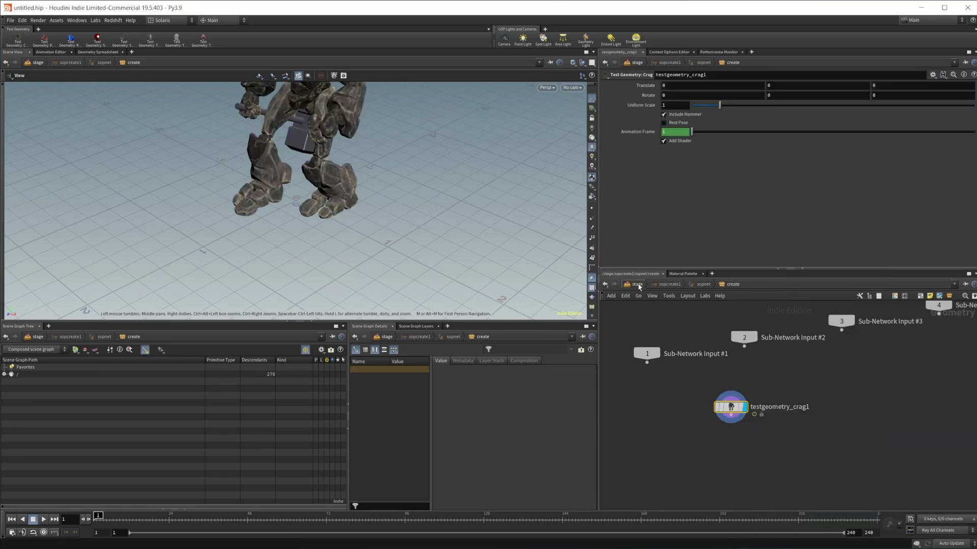
pyautogui.press('u')
# Build a Rubber Toy test geometry inside sopcreate2.
pyautogui.doubleClick(820, 377)
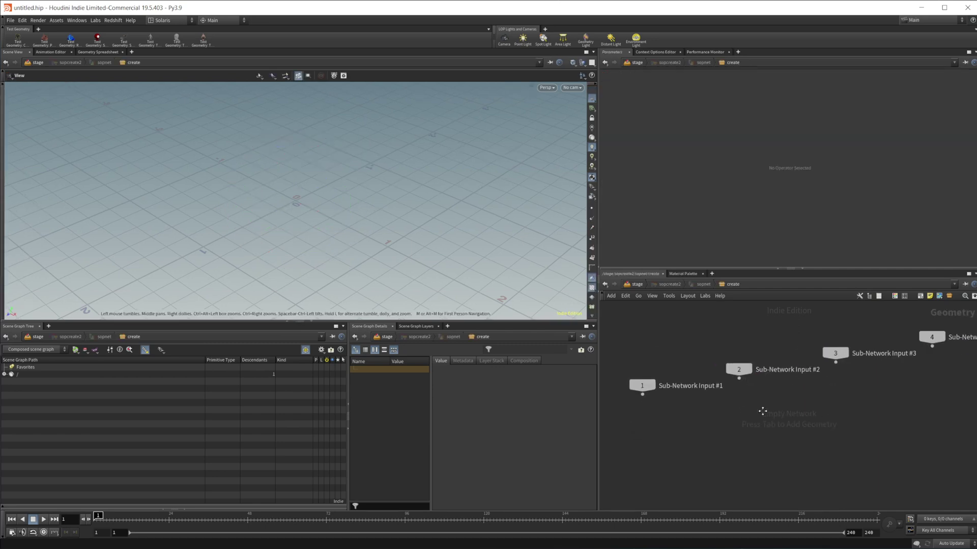
pyautogui.press('Tab')
pyautogui.write('tes')
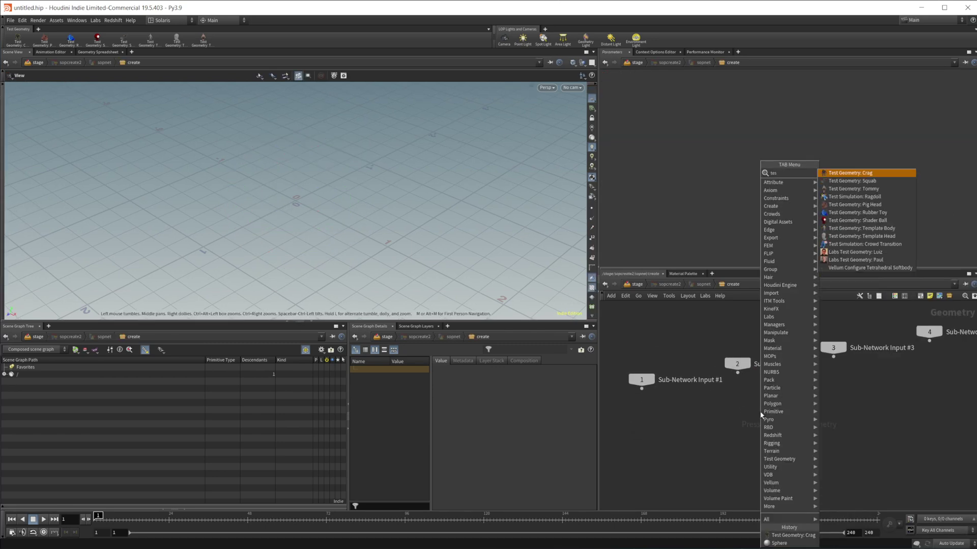
pyautogui.press('Down')
pyautogui.press('Down')
pyautogui.press('Down')
pyautogui.press('Down')
pyautogui.press('Down')
pyautogui.press('Return')
pyautogui.click(760, 412)
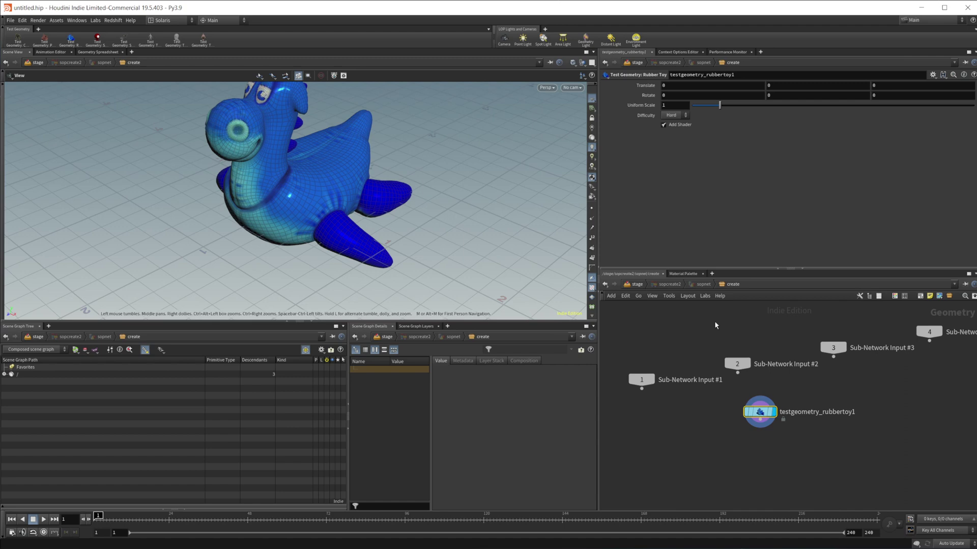
pyautogui.press('u')
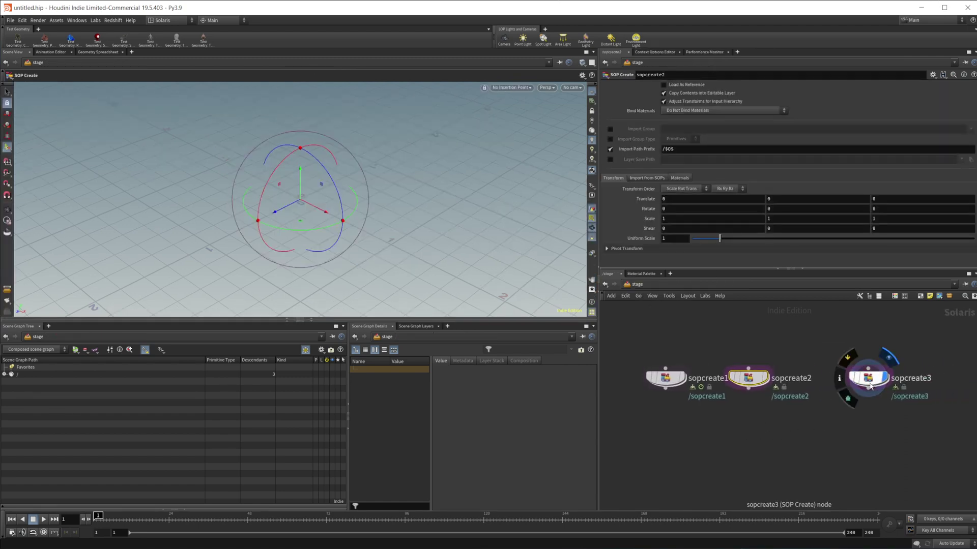
# Build a Tommy test geometry inside sopcreate3 and return to /stage.
pyautogui.click(868, 382)
pyautogui.doubleClick(868, 383)
pyautogui.press('Tab')
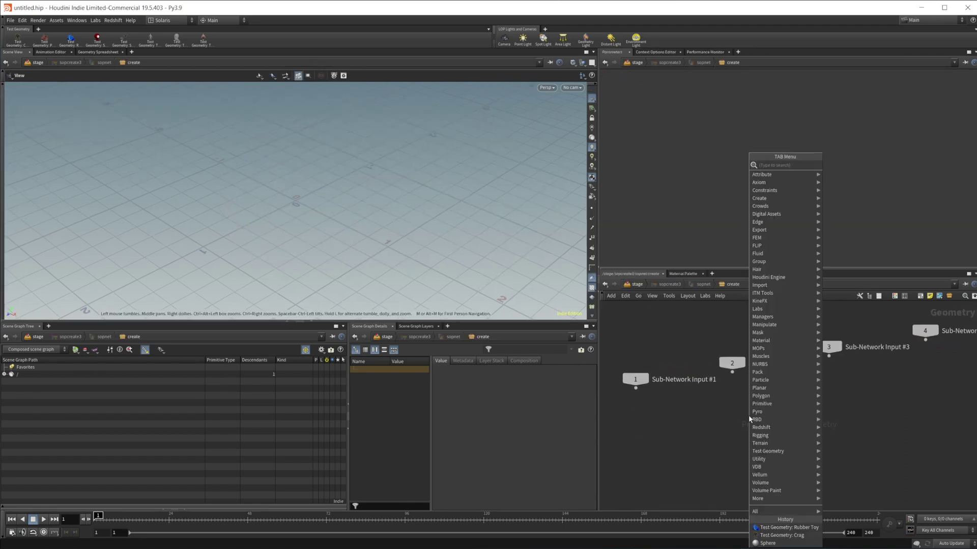
pyautogui.write('tes')
pyautogui.press('Down')
pyautogui.press('Down')
pyautogui.press('Return')
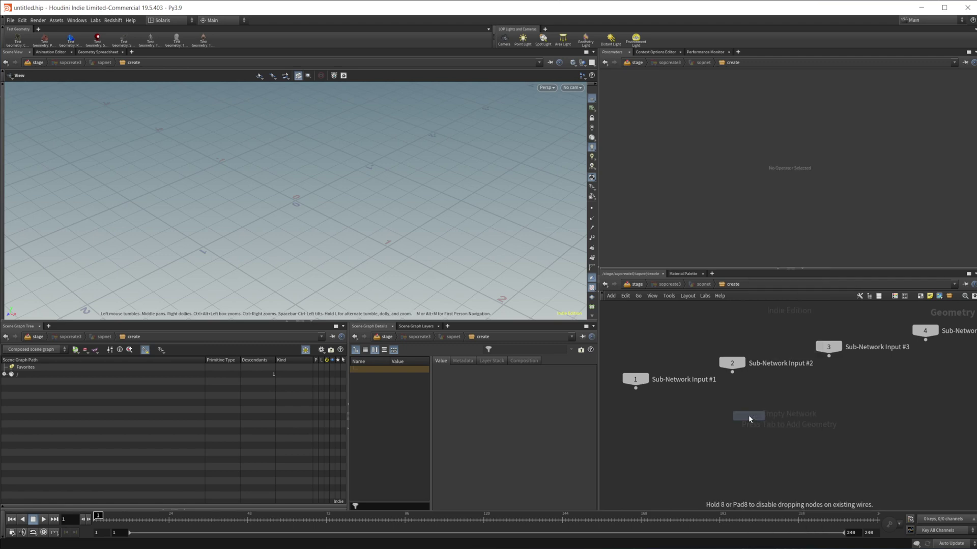
pyautogui.click(749, 415)
pyautogui.click(638, 285)
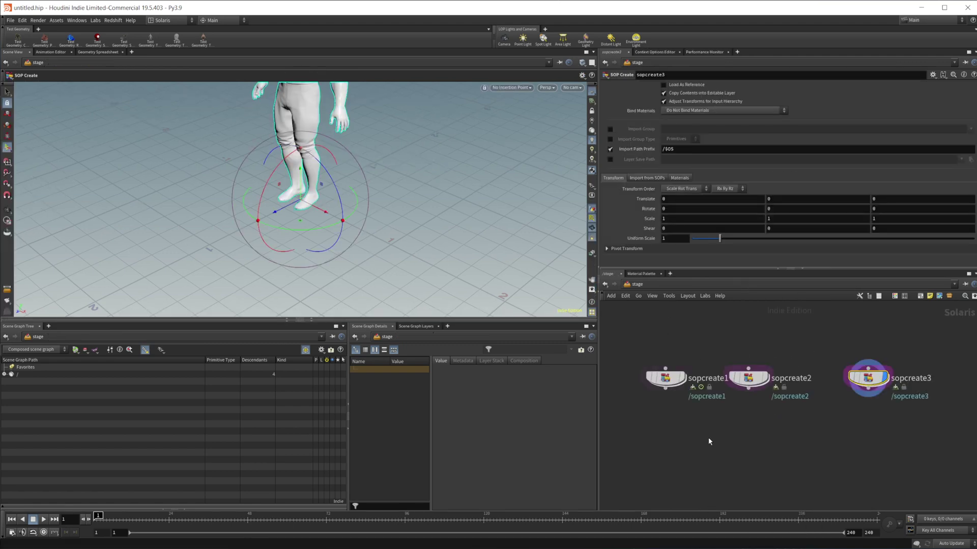
pyautogui.press('Tab')
# Add merge1 below the SOP Create nodes and wire all three into it.
pyautogui.write('merge')
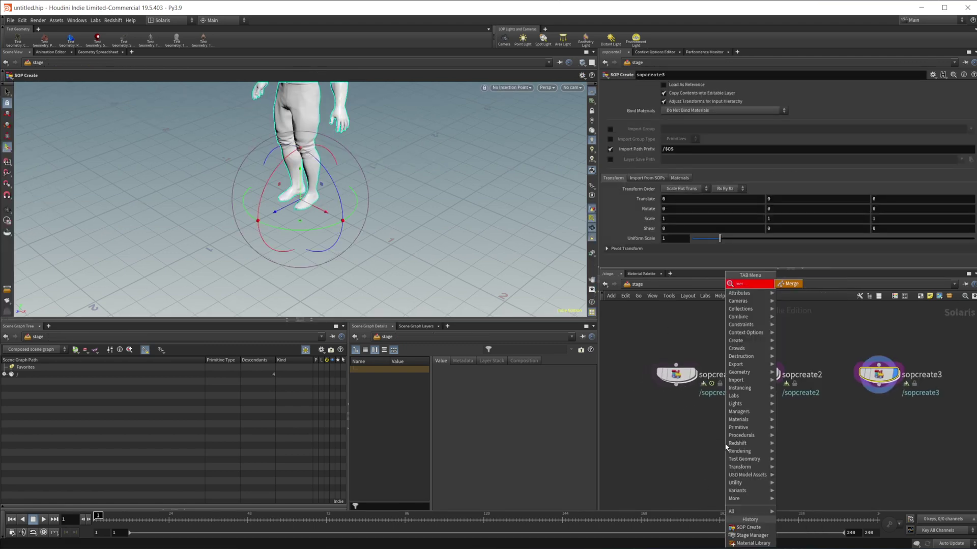
pyautogui.press('Return')
pyautogui.click(725, 444)
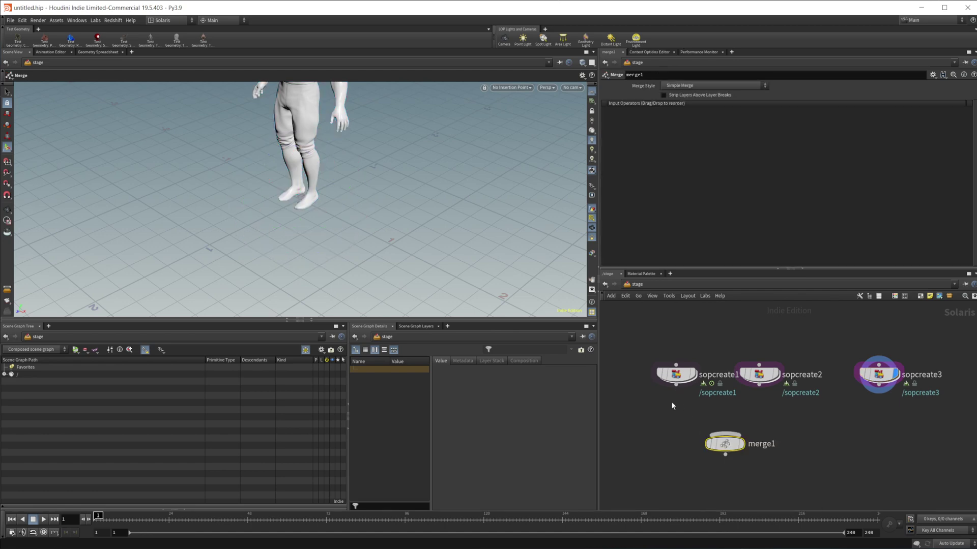
pyautogui.moveTo(672, 407); pyautogui.dragTo(911, 362)
pyautogui.moveTo(676, 385); pyautogui.dragTo(725, 432)
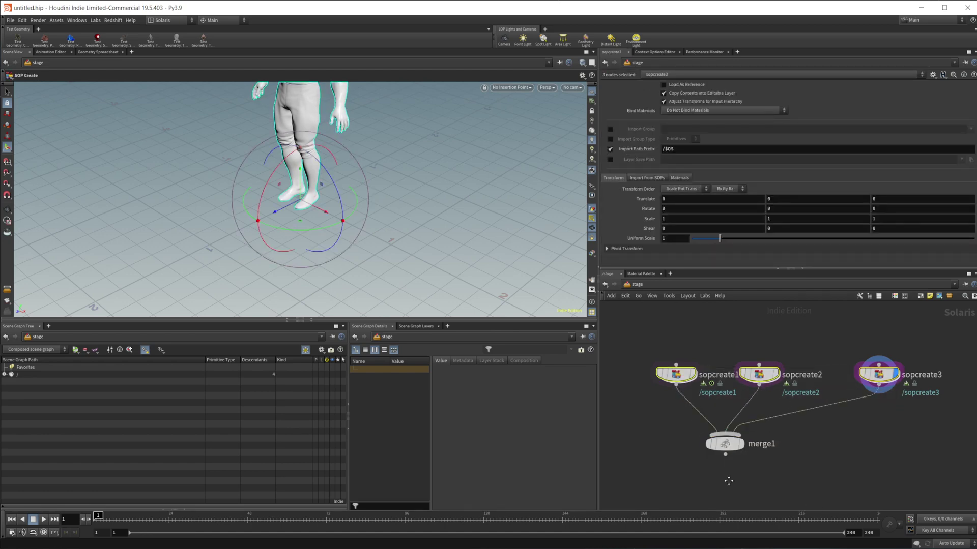
pyautogui.scroll(-3, 710, 475)
# Add light1 and light2 in sequence below merge1.
pyautogui.press('Tab')
pyautogui.moveTo(725, 453)
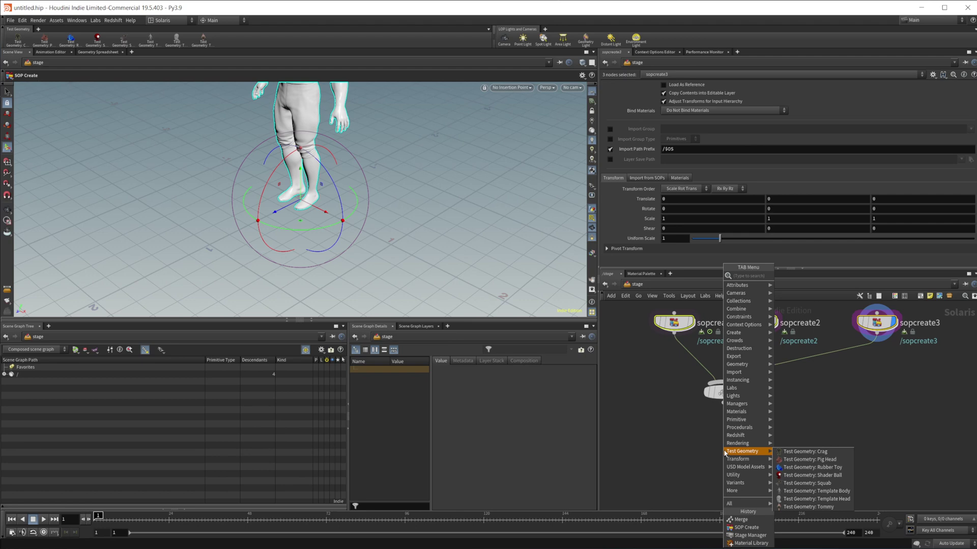
pyautogui.write('lig')
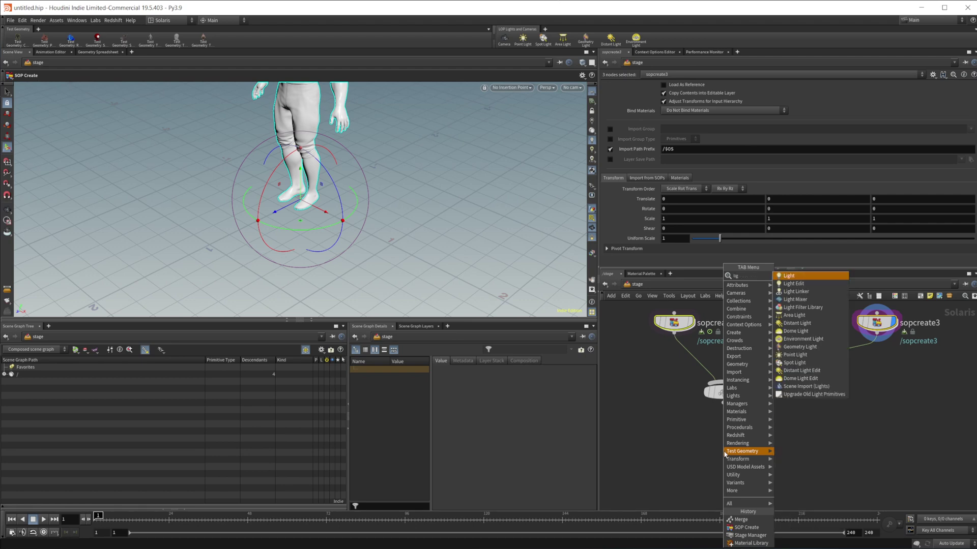
pyautogui.press('Return')
pyautogui.click(727, 458)
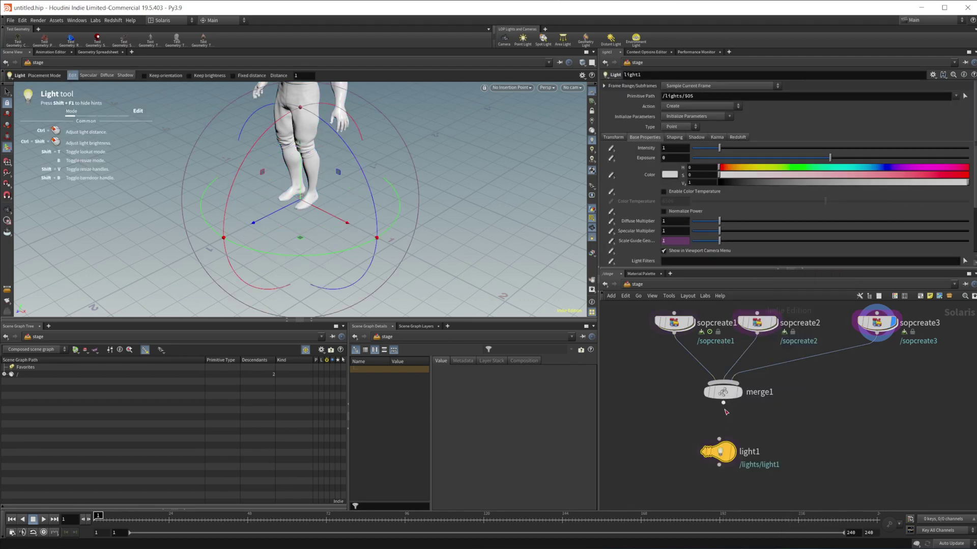
pyautogui.click(722, 495)
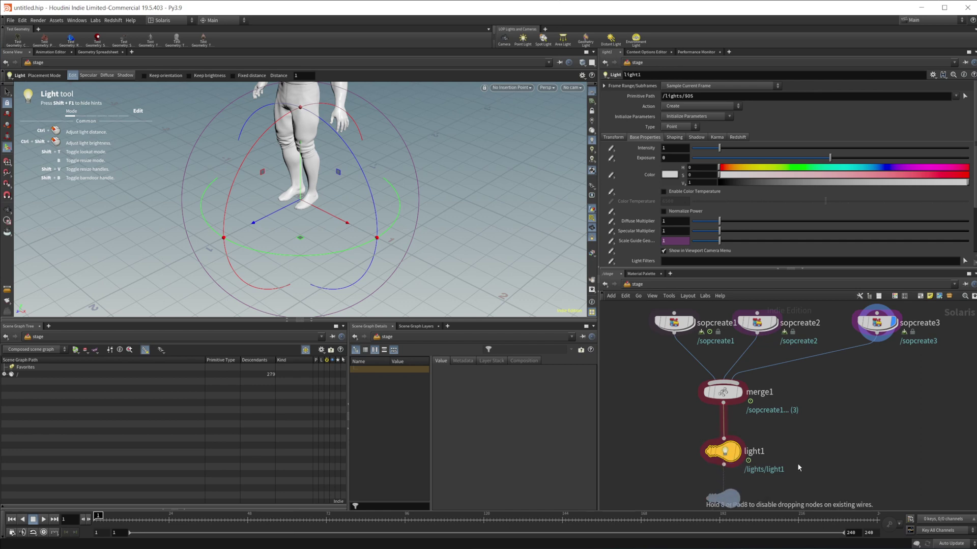
pyautogui.press('Escape')
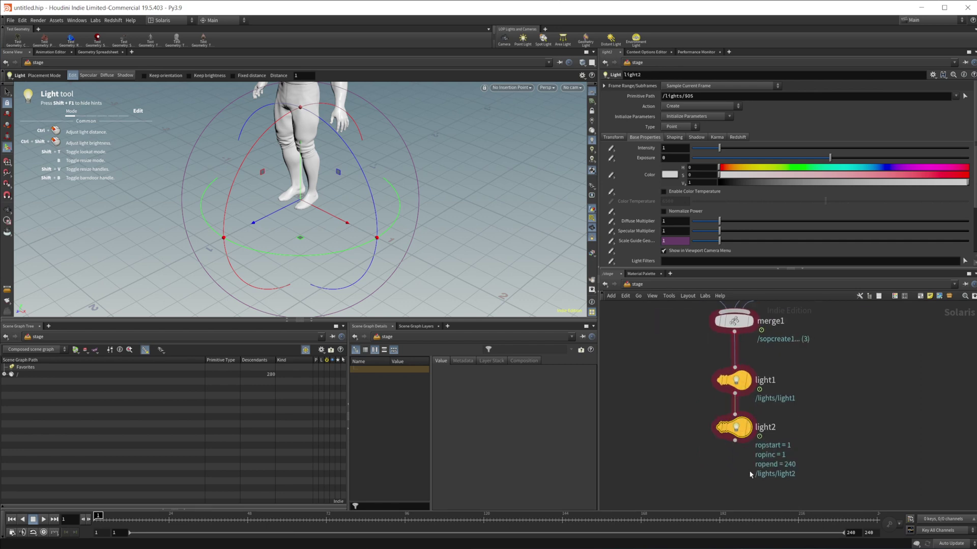
# Add a camera1 node below light2.
pyautogui.press('Tab')
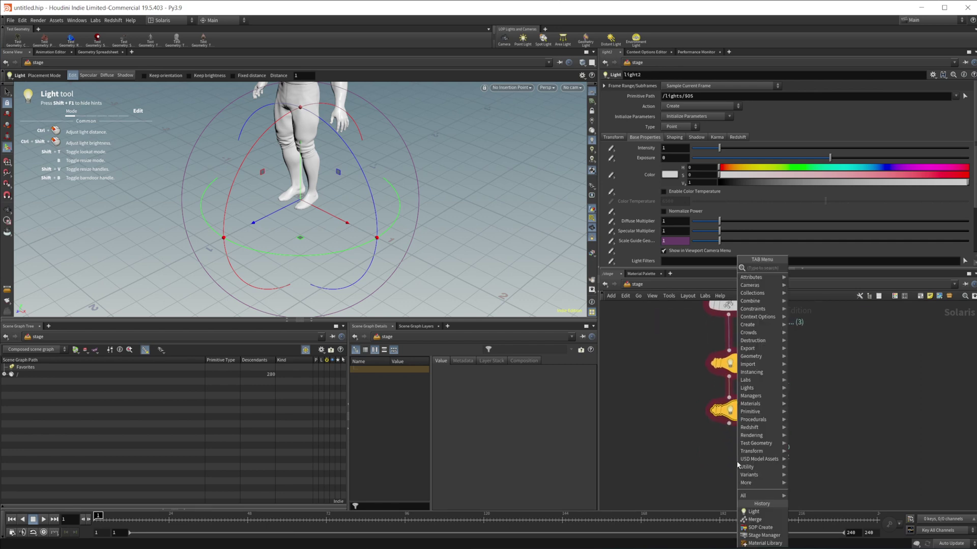
pyautogui.write('ka')
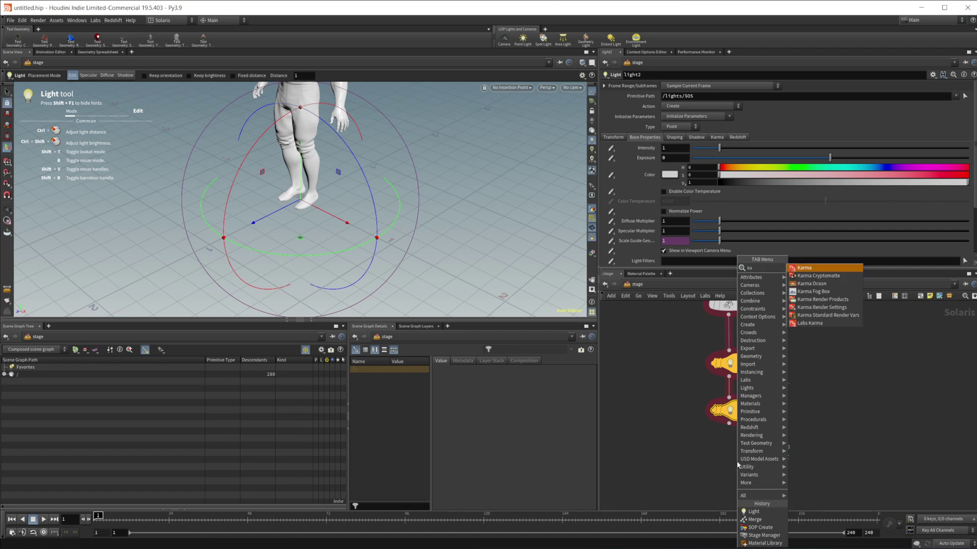
pyautogui.press('BackSpace')
pyautogui.write('cam')
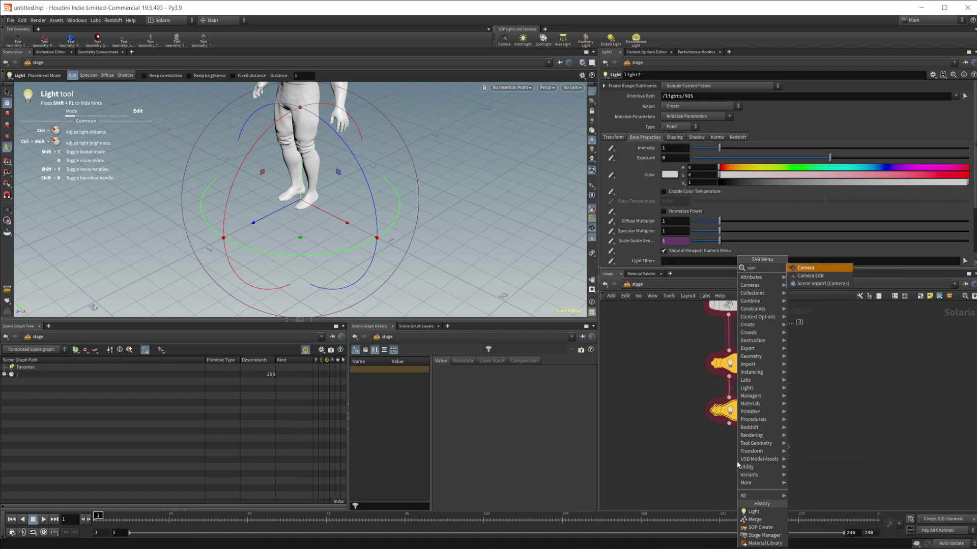
pyautogui.press('Return')
pyautogui.click(736, 461)
pyautogui.moveTo(724, 487); pyautogui.dragTo(701, 408, button='middle')
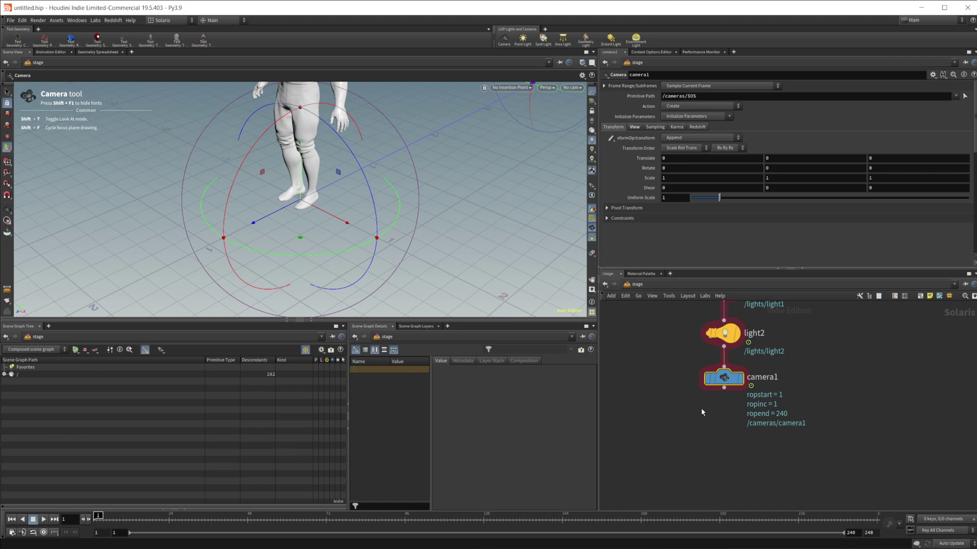
# Add a Karma Render Settings node under camera1.
pyautogui.press('Tab')
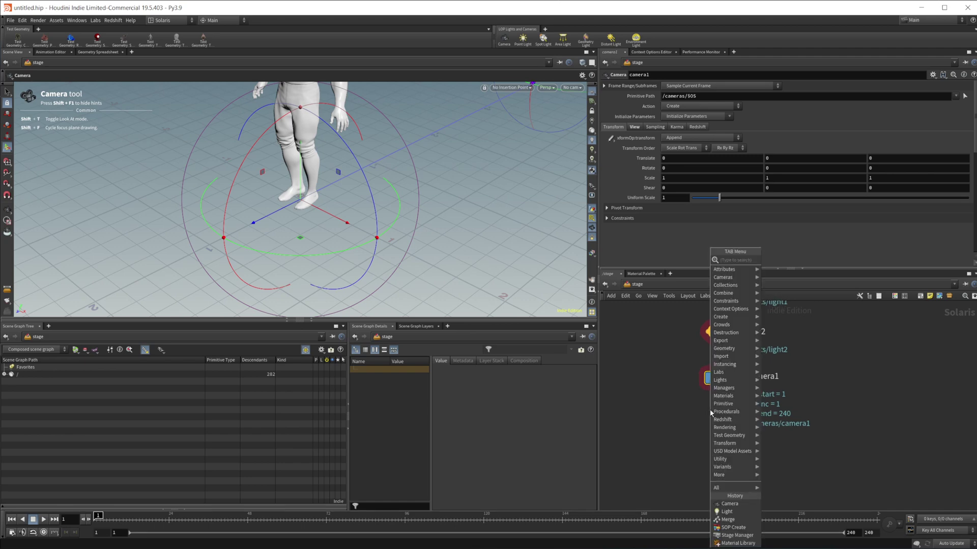
pyautogui.write('karma re')
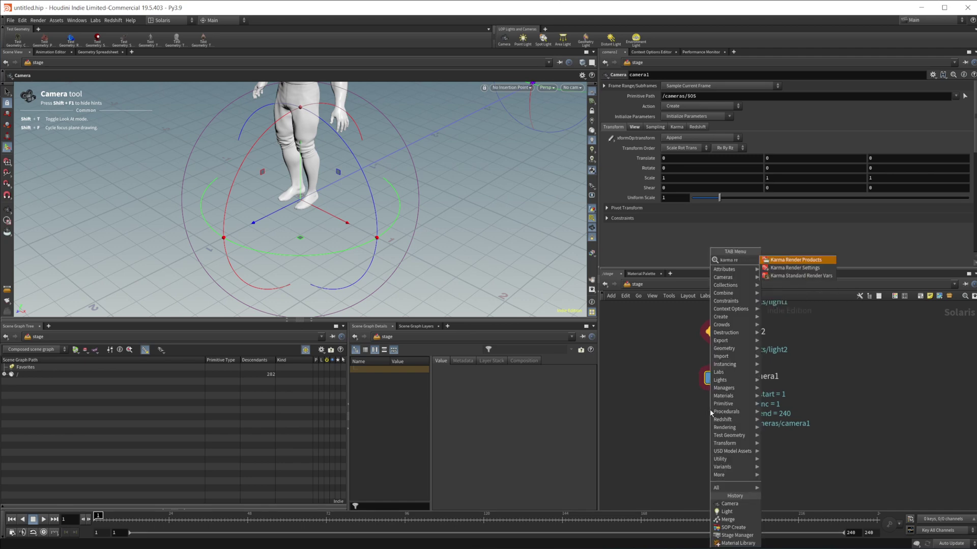
pyautogui.press('Return')
pyautogui.click(723, 433)
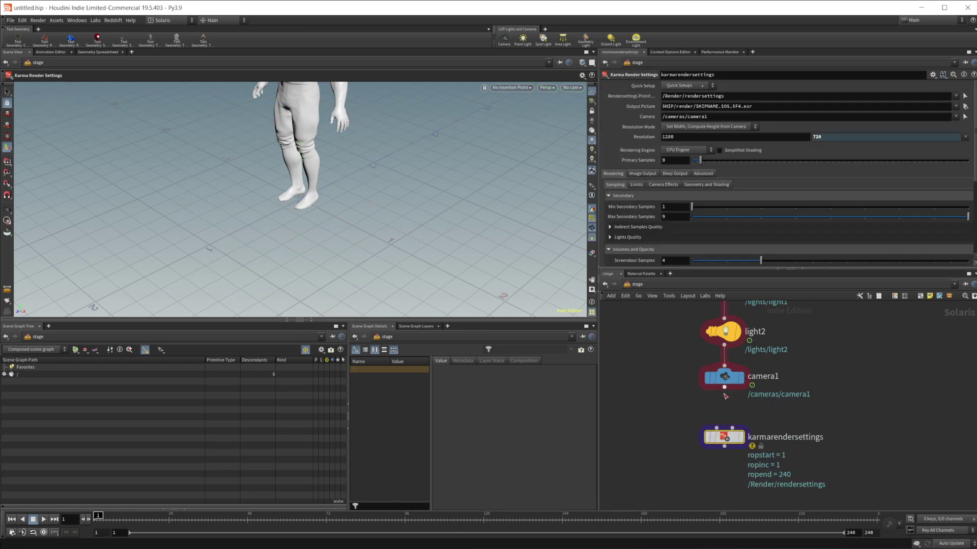
pyautogui.scroll(-3, 810, 423)
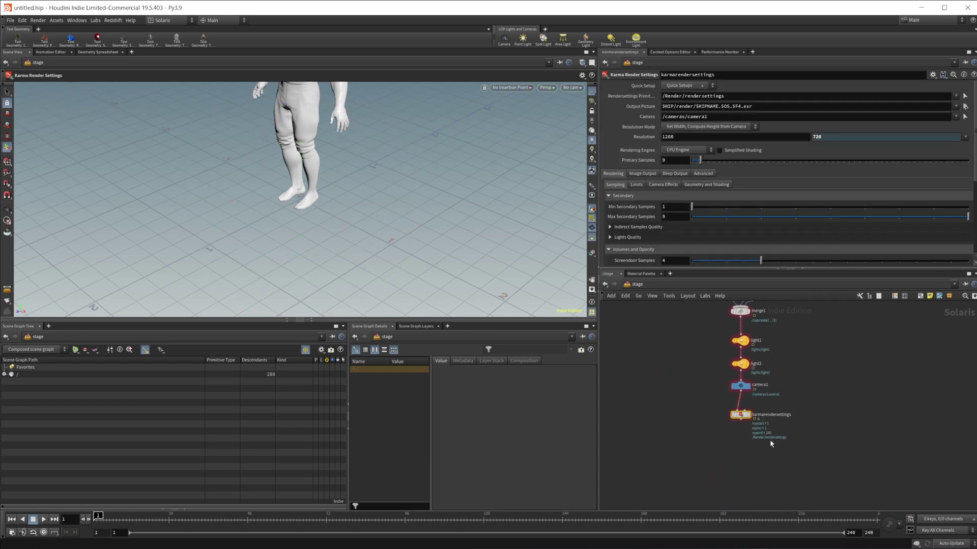
pyautogui.press('Tab')
# Add stagemanager1 after karmarendersettings and expand the scene graph root to show its primitives.
pyautogui.write('stag')
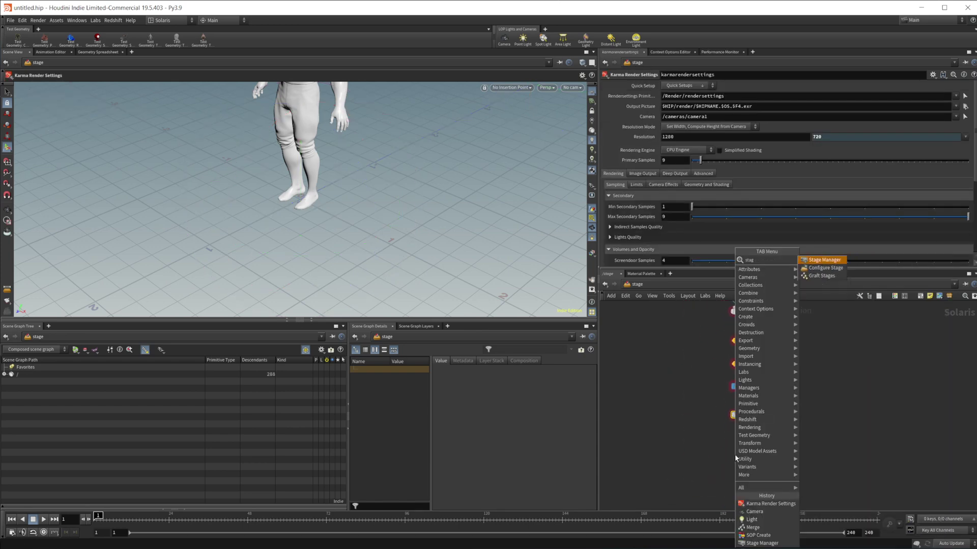
pyautogui.write('e')
pyautogui.press('Return')
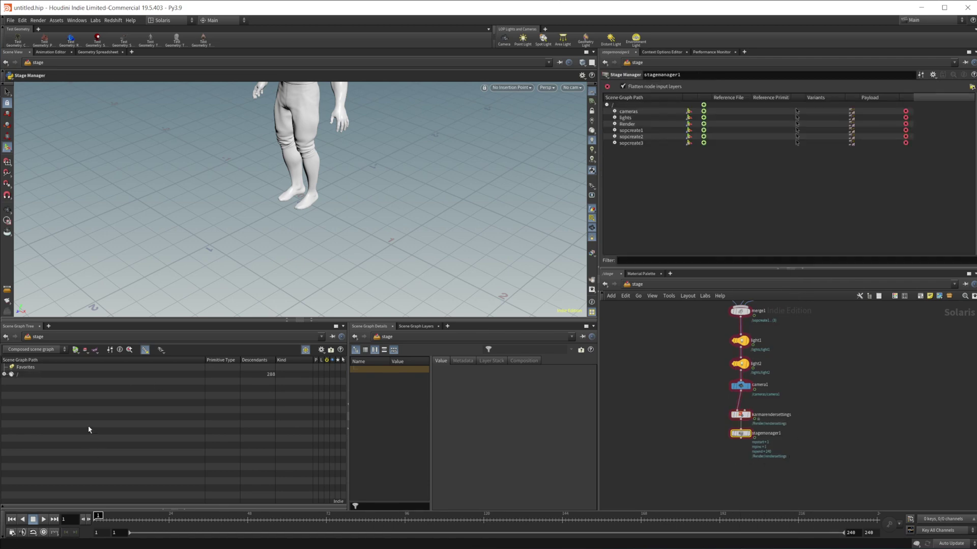
pyautogui.click(4, 375)
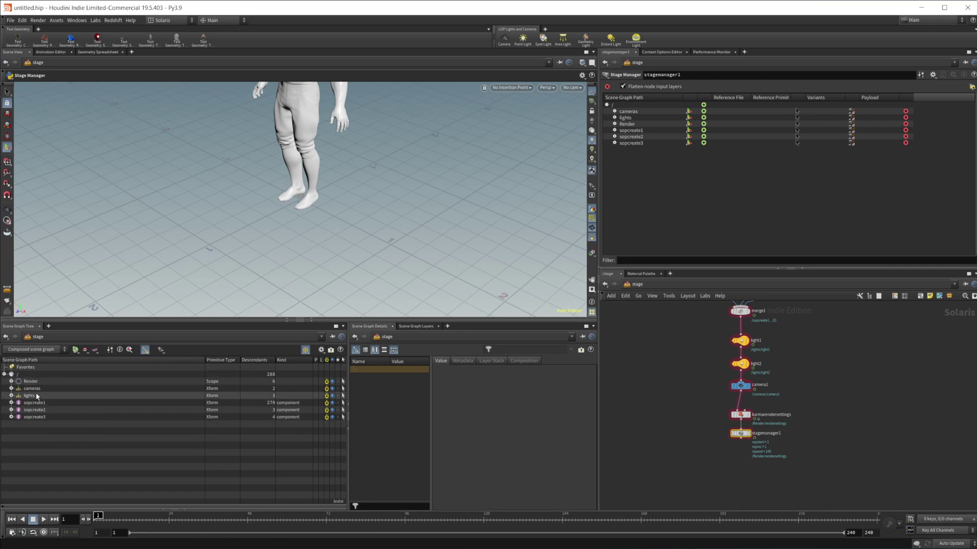
pyautogui.click(38, 410)
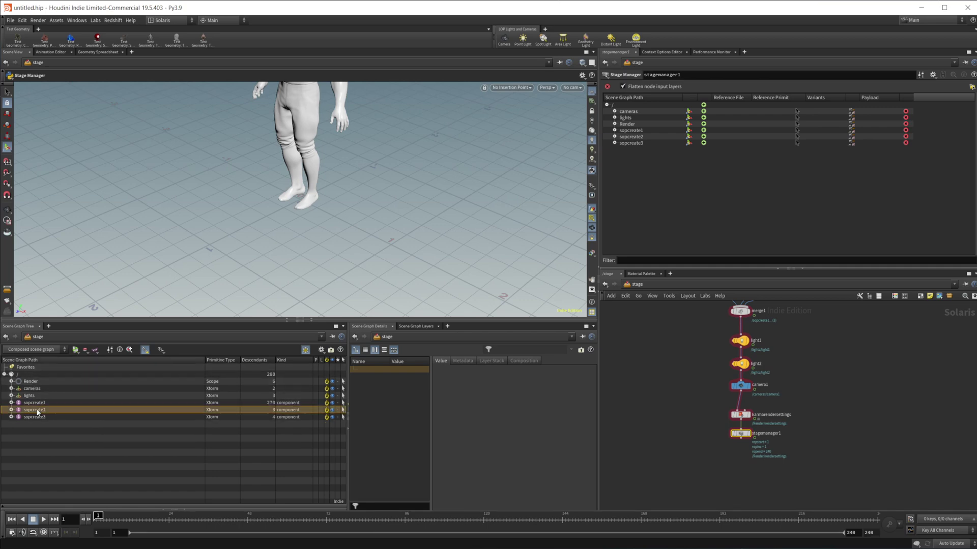
pyautogui.doubleClick(38, 411)
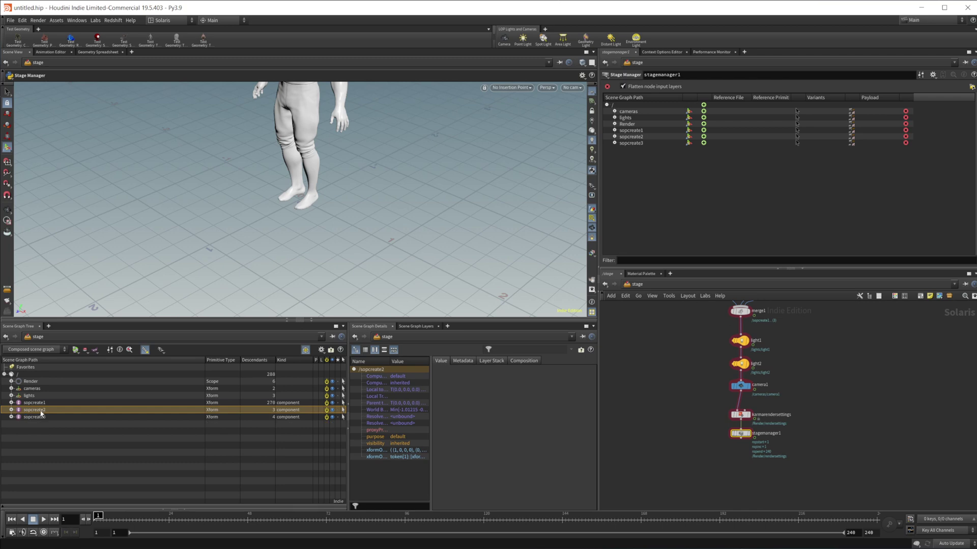
pyautogui.rightClick(35, 403)
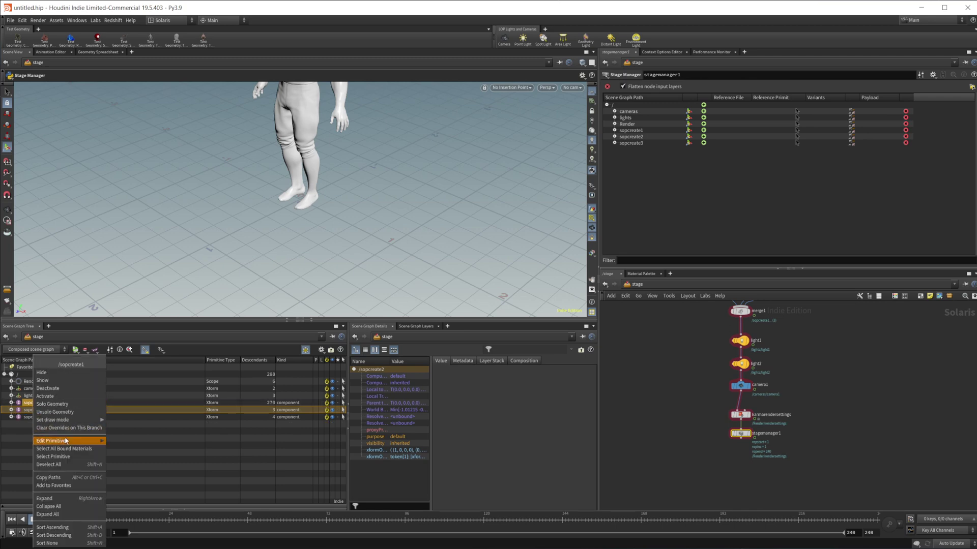
pyautogui.click(137, 463)
pyautogui.click(34, 402)
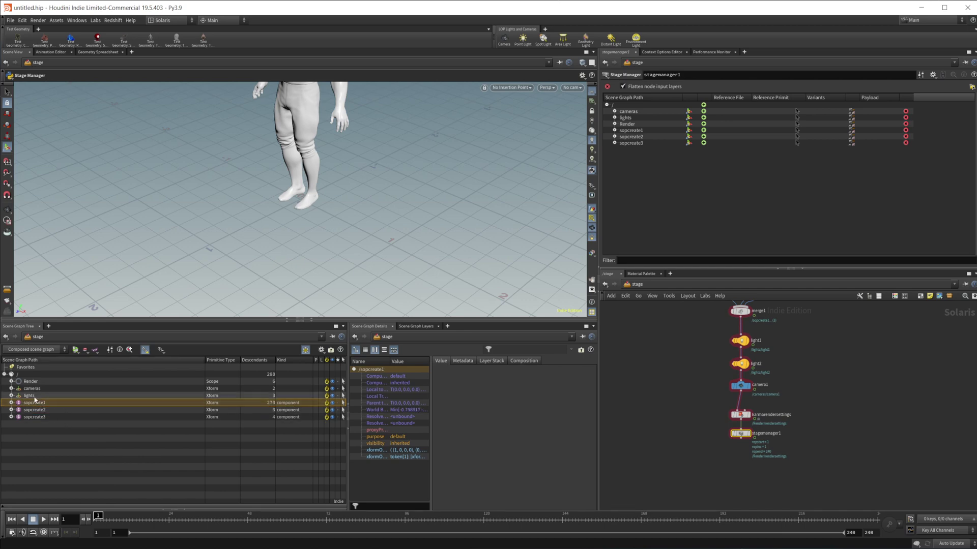
pyautogui.click(30, 396)
pyautogui.doubleClick(39, 397)
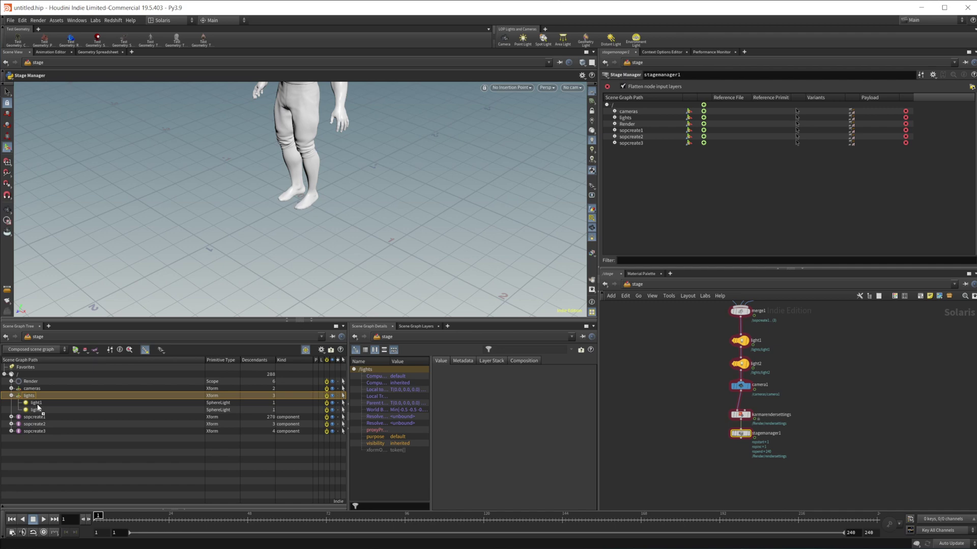
pyautogui.click(12, 396)
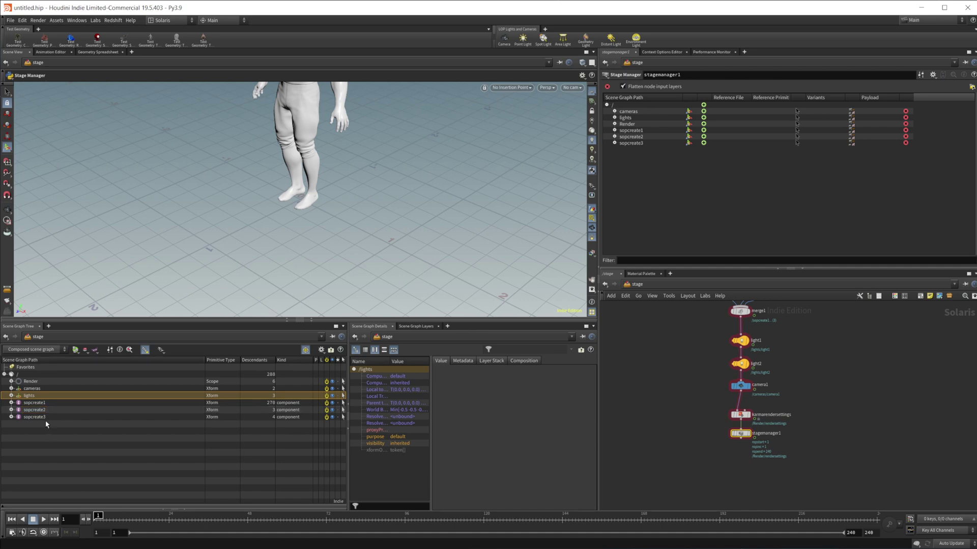
pyautogui.click(99, 445)
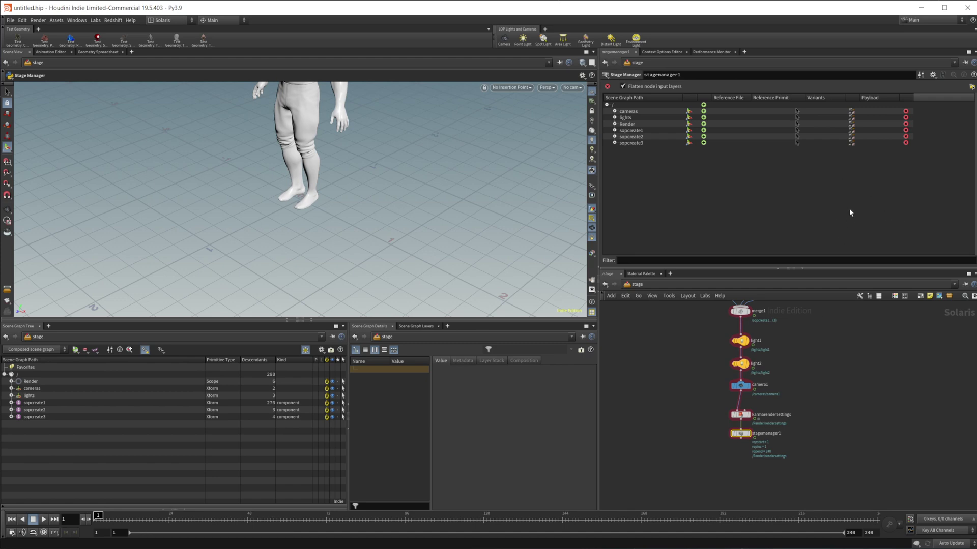
pyautogui.press('Escape')
pyautogui.moveTo(326, 214); pyautogui.dragTo(358, 246)
pyautogui.press('Return')
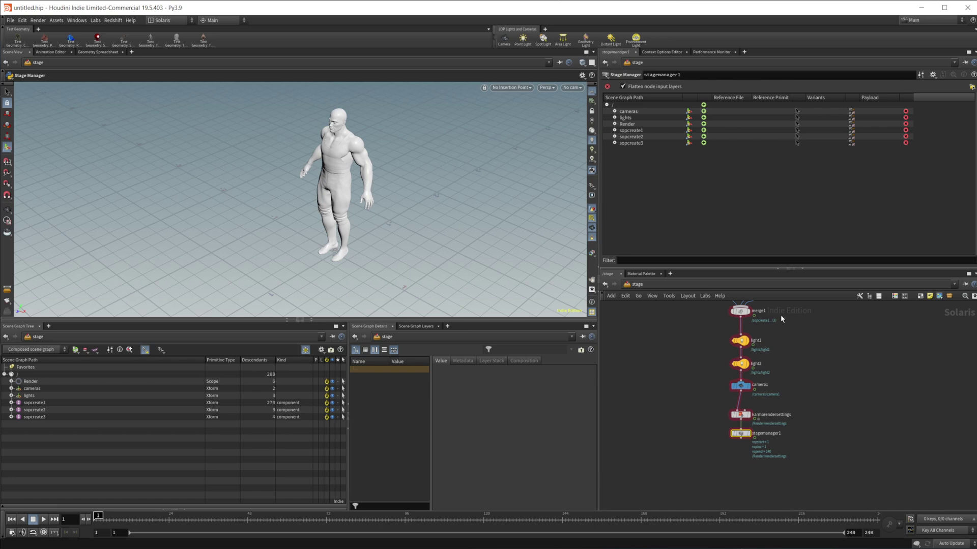
pyautogui.moveTo(789, 393); pyautogui.dragTo(795, 353, button='middle')
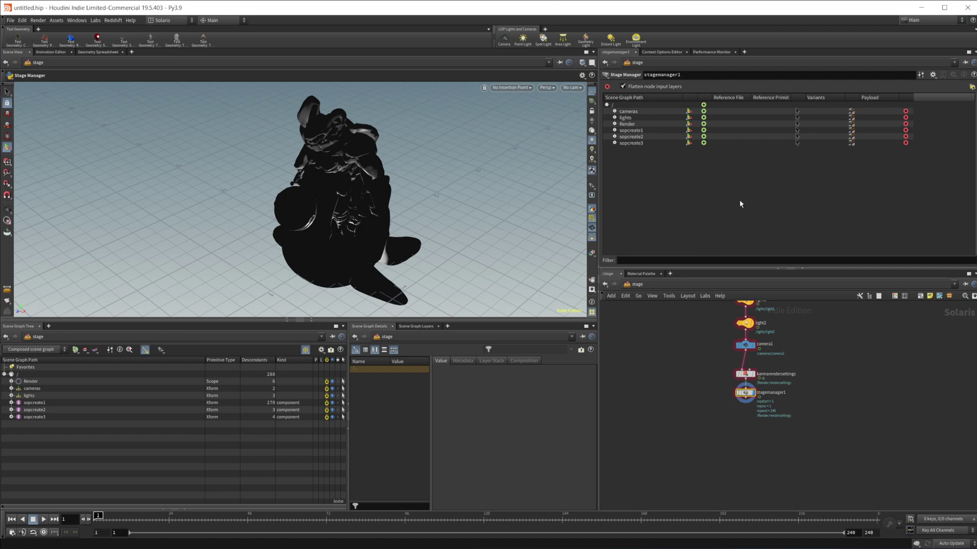
pyautogui.moveTo(700, 371); pyautogui.dragTo(697, 399, button='middle')
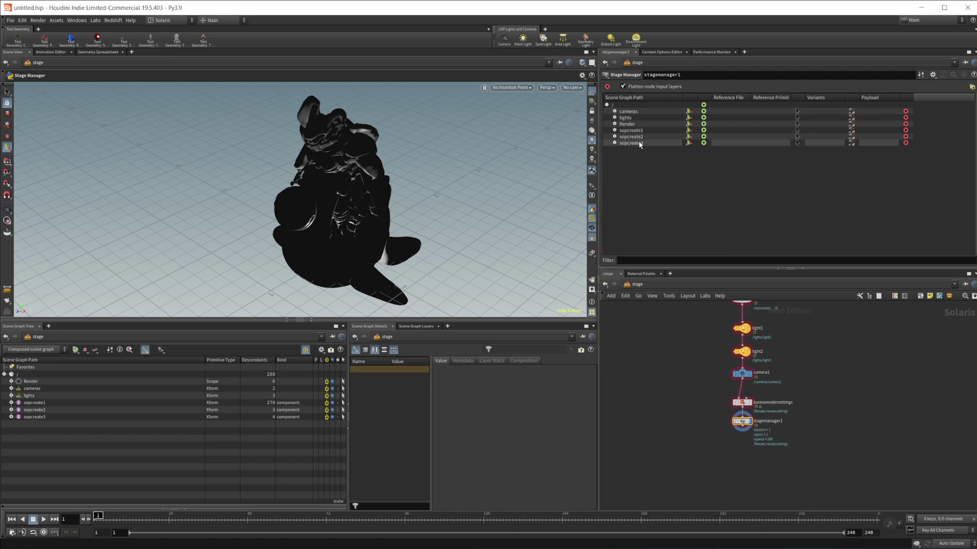
# Rename sopcreate1, sopcreate2 and sopcreate3 to Craig, Flippy and Person in the Stage Manager.
pyautogui.click(625, 131)
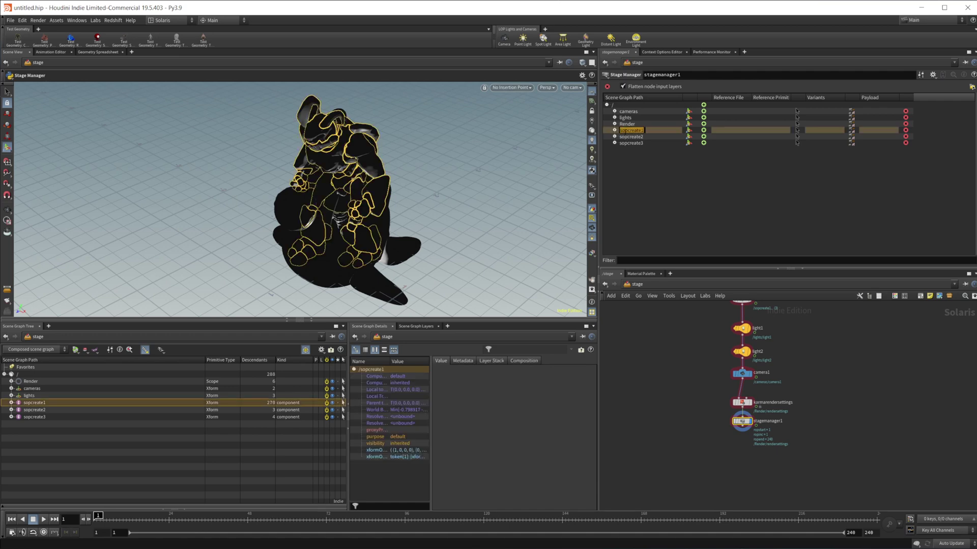
pyautogui.write('Craig')
pyautogui.press('Return')
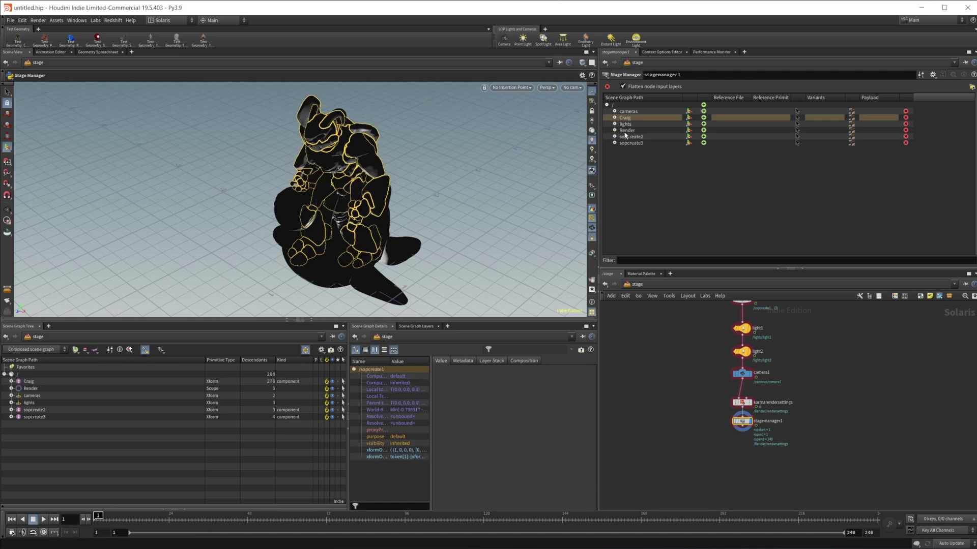
pyautogui.doubleClick(631, 137)
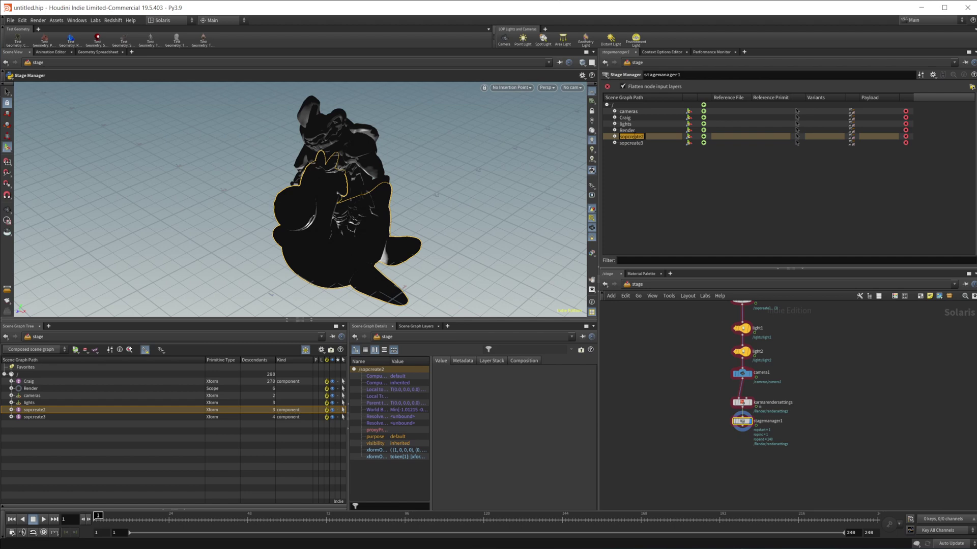
pyautogui.write('Flippy')
pyautogui.press('Return')
pyautogui.doubleClick(631, 143)
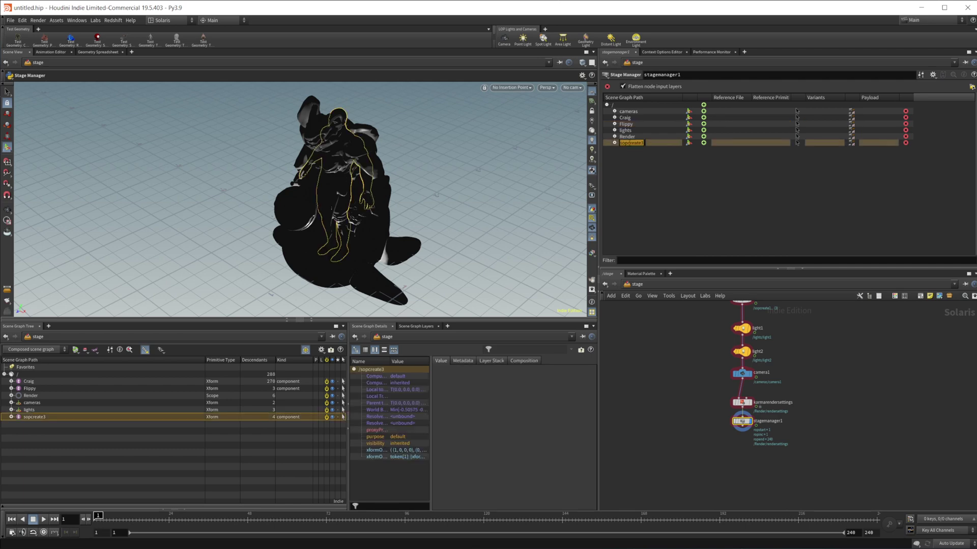
pyautogui.write('Person')
pyautogui.press('Return')
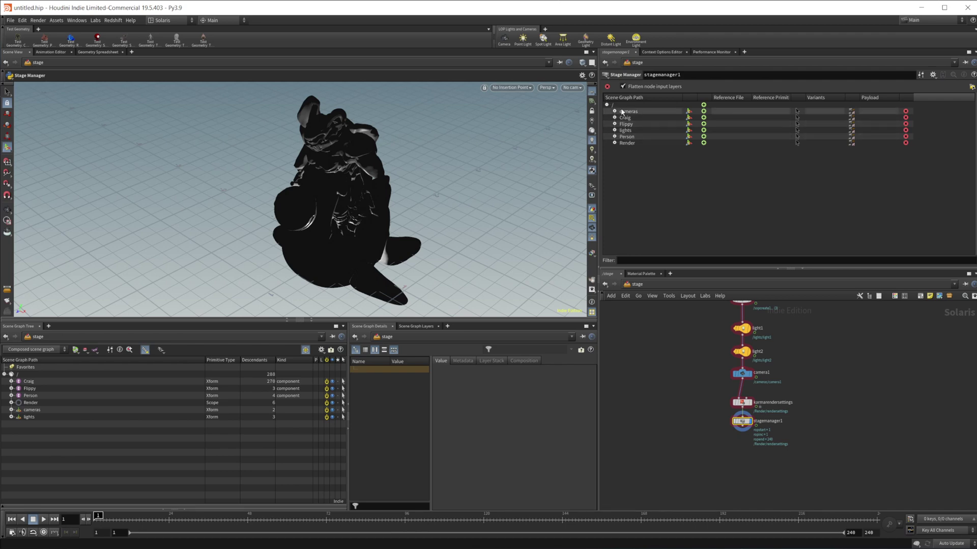
# Add a new child primitive under the root named Geometry.
pyautogui.click(703, 106)
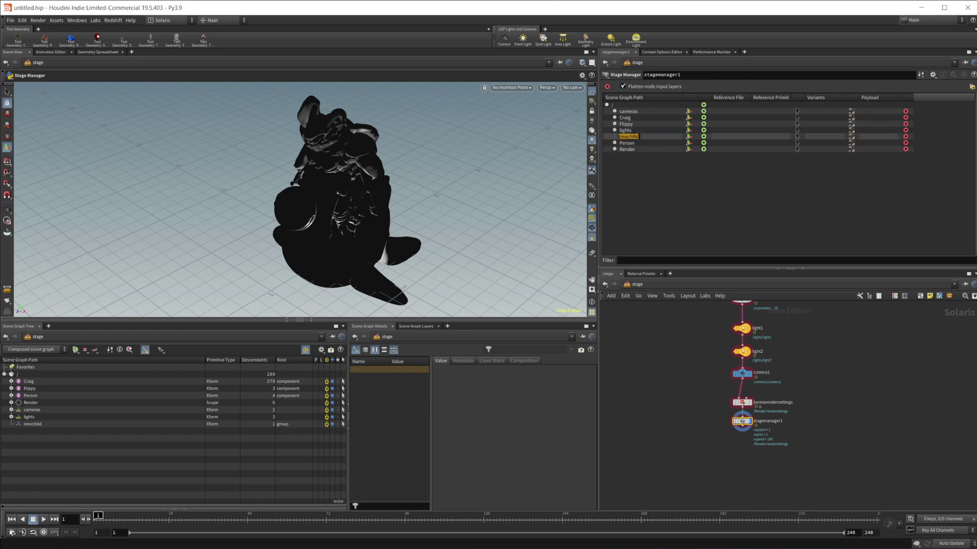
pyautogui.write('Geo')
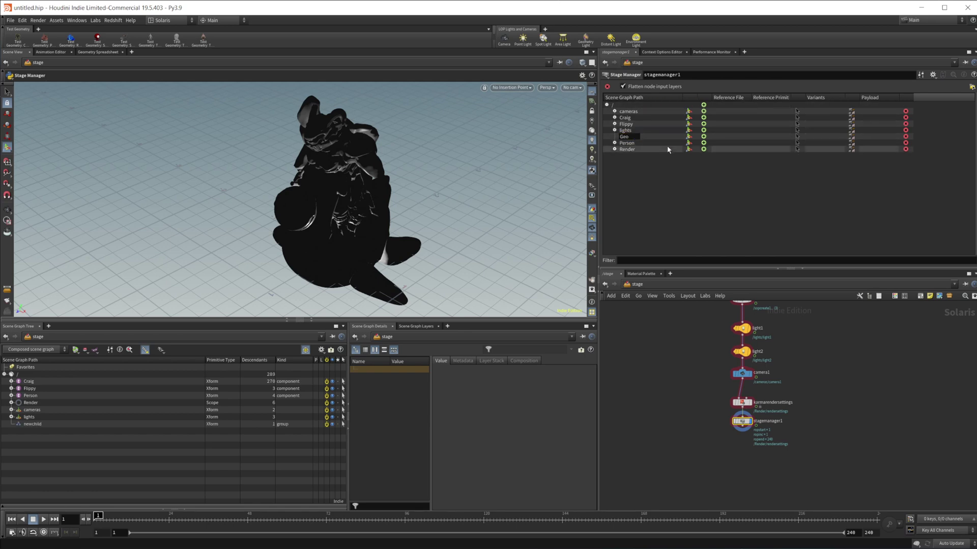
pyautogui.write('metry')
pyautogui.press('Return')
# Move Craig, Flippy and Person into the Geometry group and expand it to check.
pyautogui.click(630, 118)
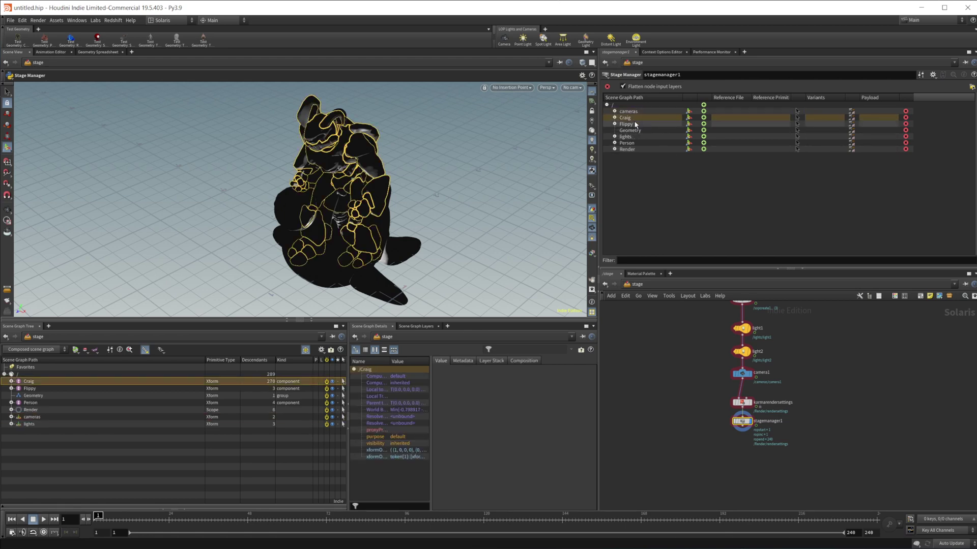
pyautogui.click(630, 124)
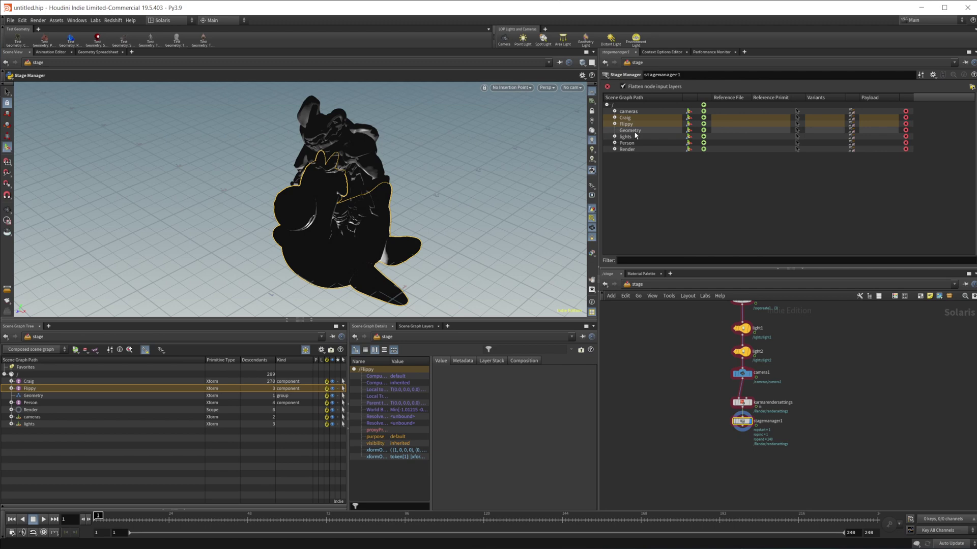
pyautogui.keyDown('ctrl'); pyautogui.click(626, 118); pyautogui.keyUp('ctrl')
pyautogui.moveTo(626, 117)
pyautogui.mouseDown()
pyautogui.moveTo(630, 130)
pyautogui.moveTo(635, 120)
pyautogui.mouseUp()
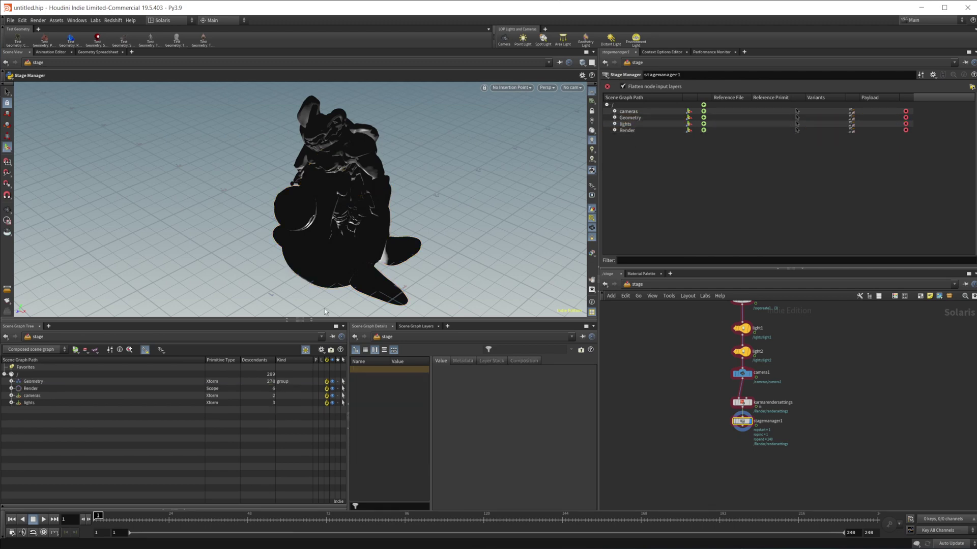
pyautogui.click(10, 382)
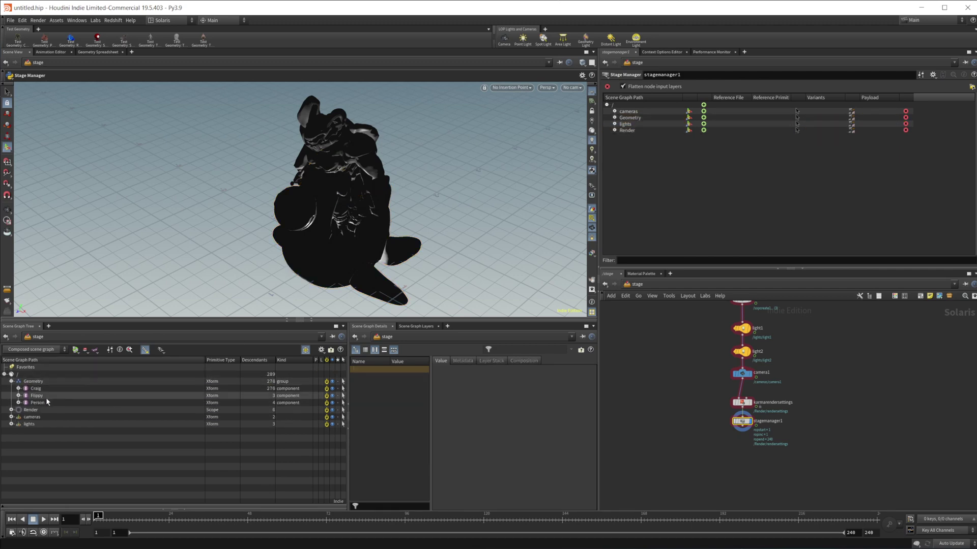
pyautogui.click(11, 381)
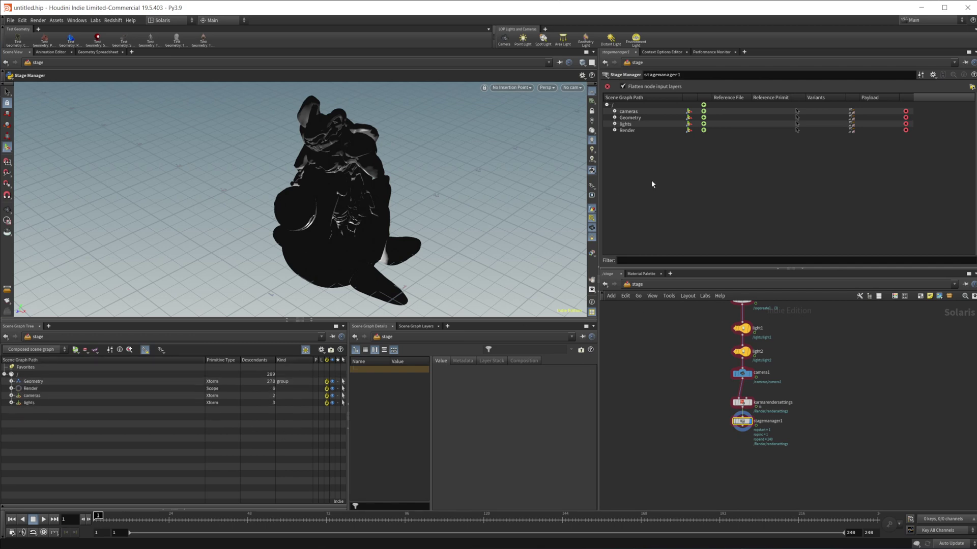
pyautogui.click(615, 118)
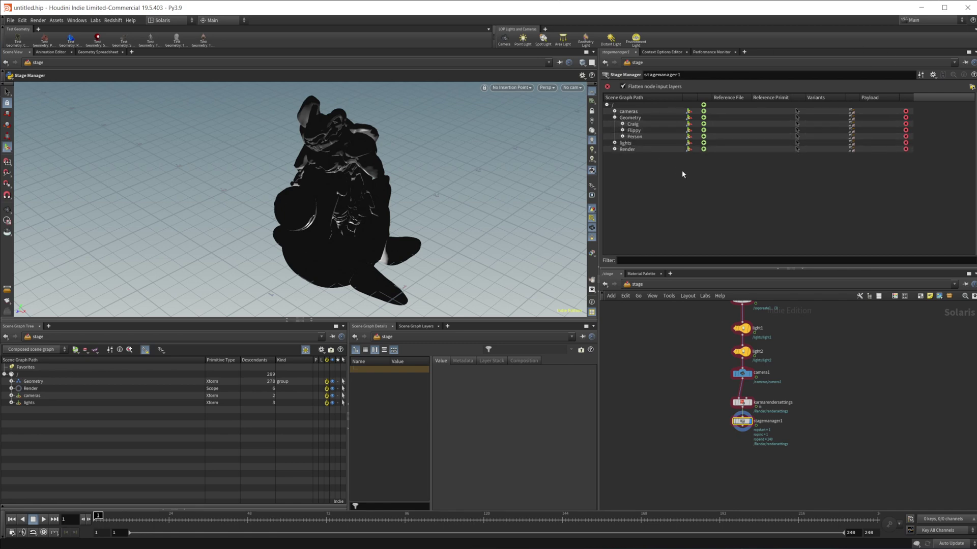
# Show the Stage Manager's change list and review the Craig rename and Person move entries.
pyautogui.click(921, 75)
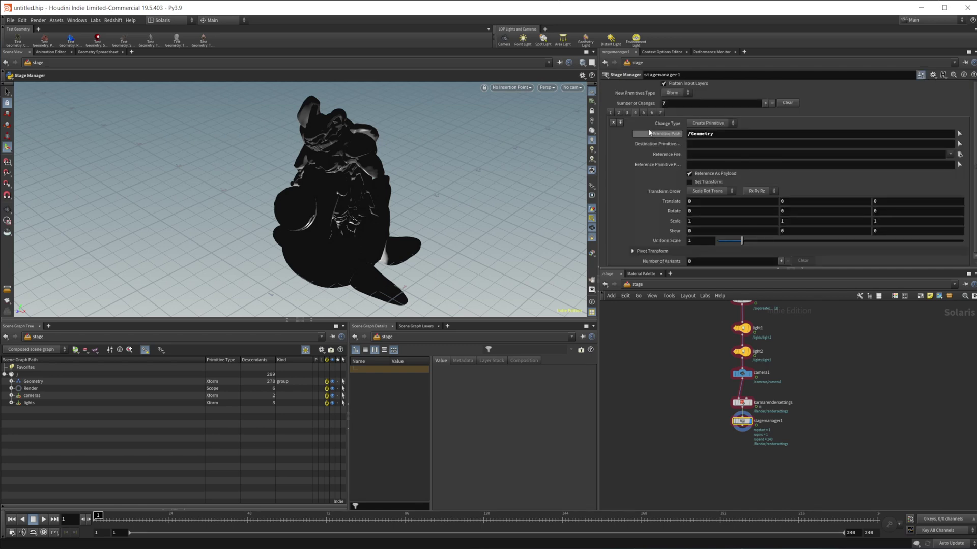
pyautogui.click(626, 113)
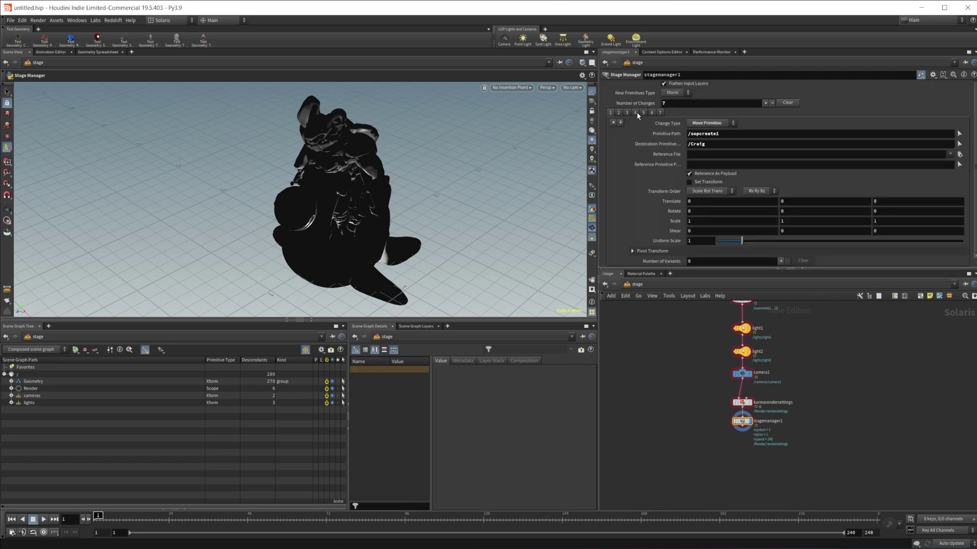
pyautogui.click(660, 113)
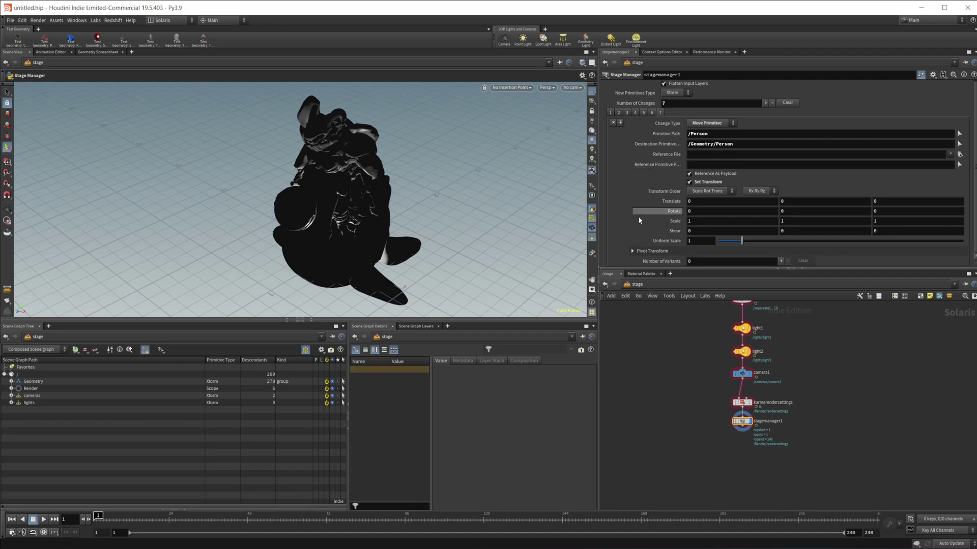
# Add an eighth change that deletes the /lights/light1 primitive.
pyautogui.click(621, 122)
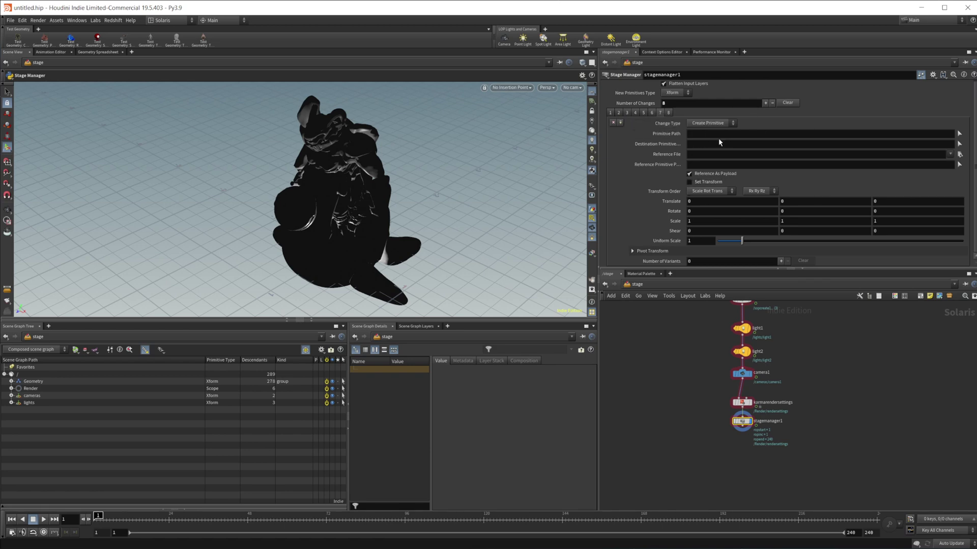
pyautogui.click(11, 403)
pyautogui.moveTo(36, 410); pyautogui.dragTo(705, 135)
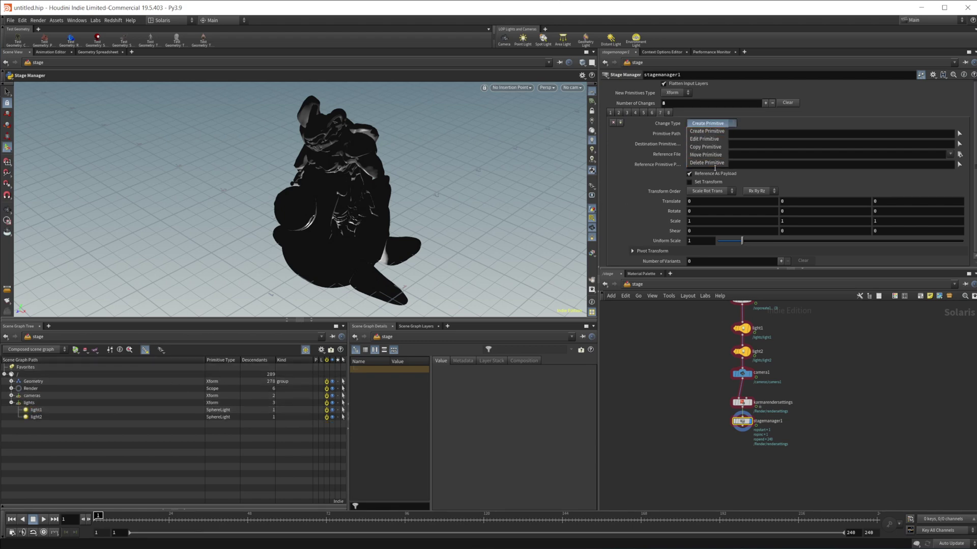
pyautogui.click(708, 166)
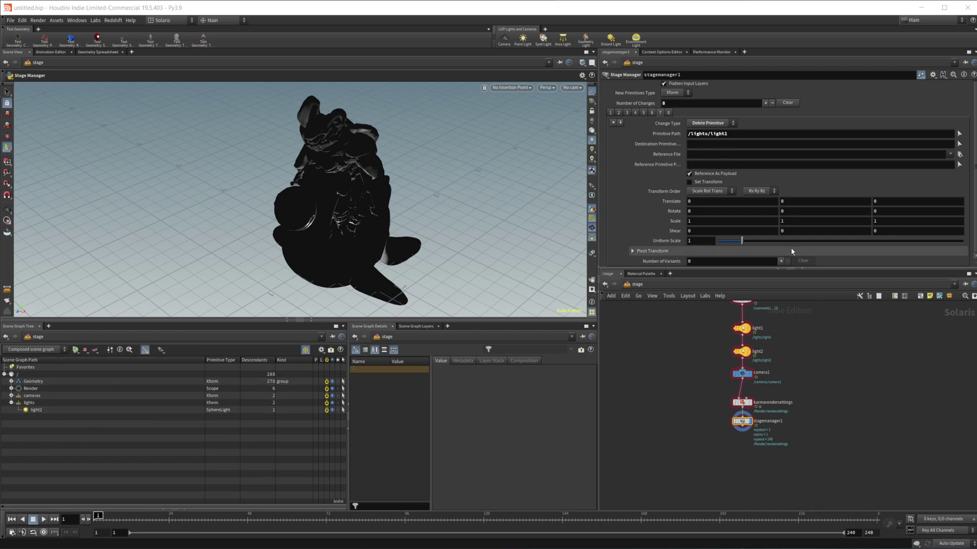
pyautogui.moveTo(826, 412); pyautogui.dragTo(803, 447, button='middle')
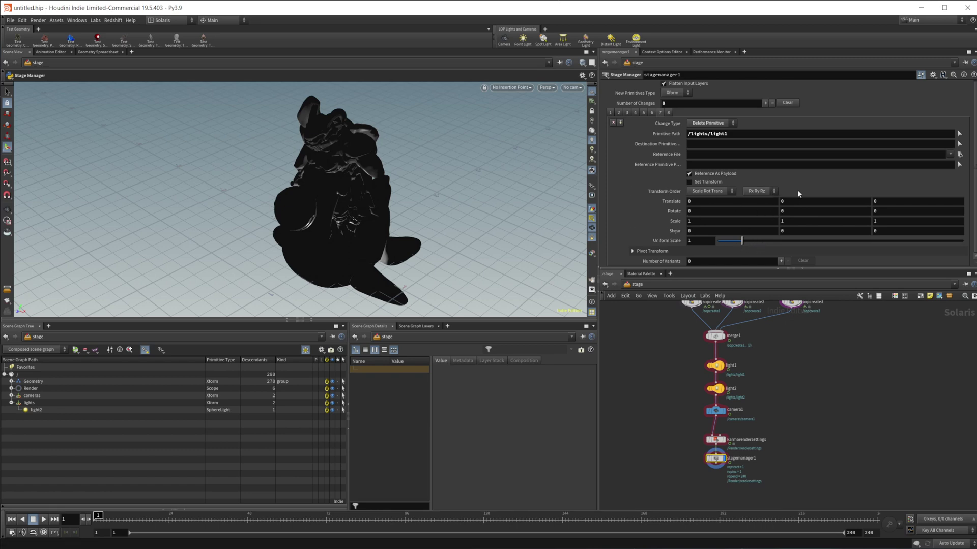
# Inspect light2 and the light1 node, then reselect stagemanager1 to show its hierarchy.
pyautogui.click(37, 410)
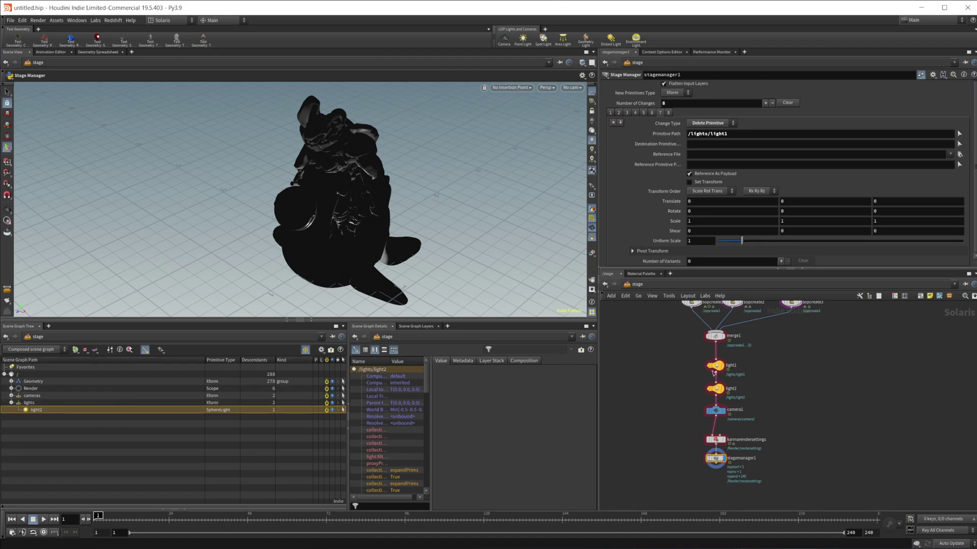
pyautogui.click(721, 365)
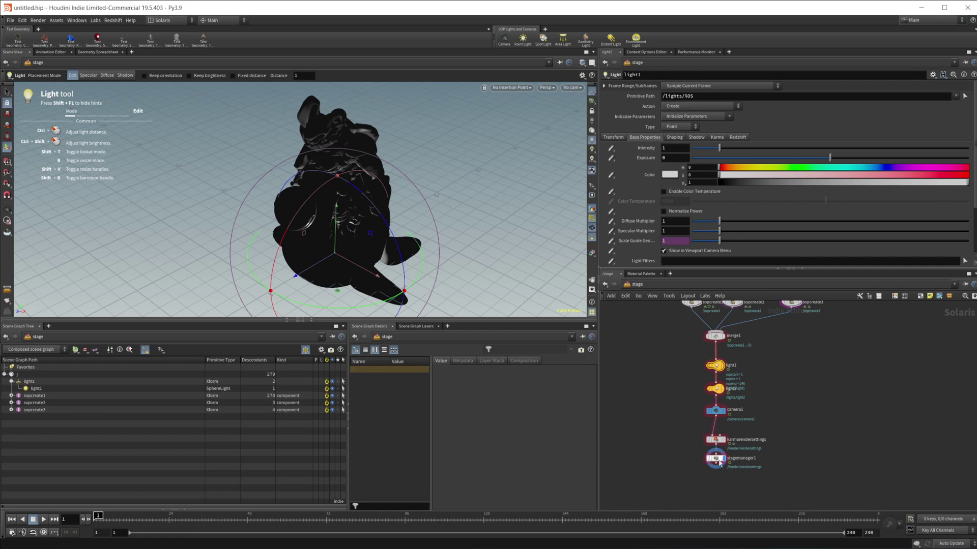
pyautogui.scroll(-2, 733, 310)
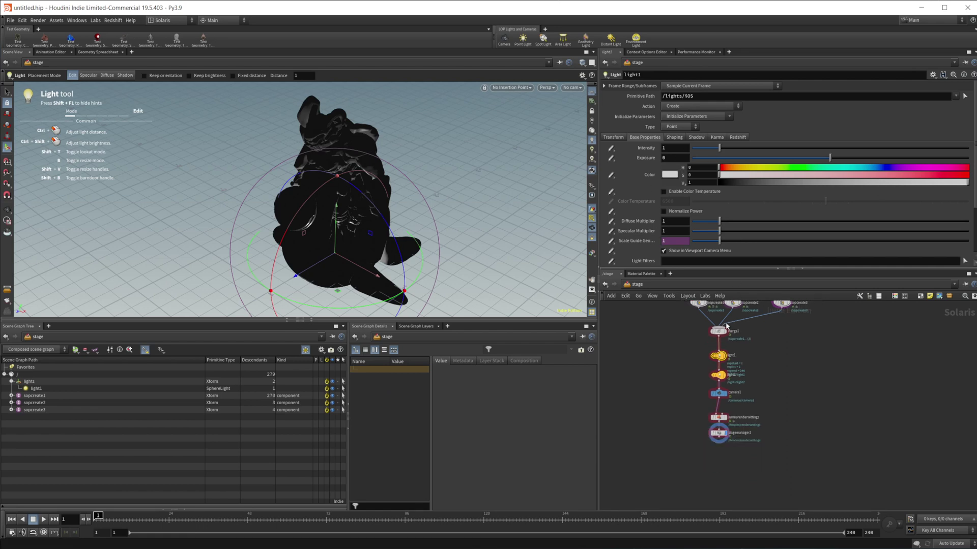
pyautogui.click(717, 433)
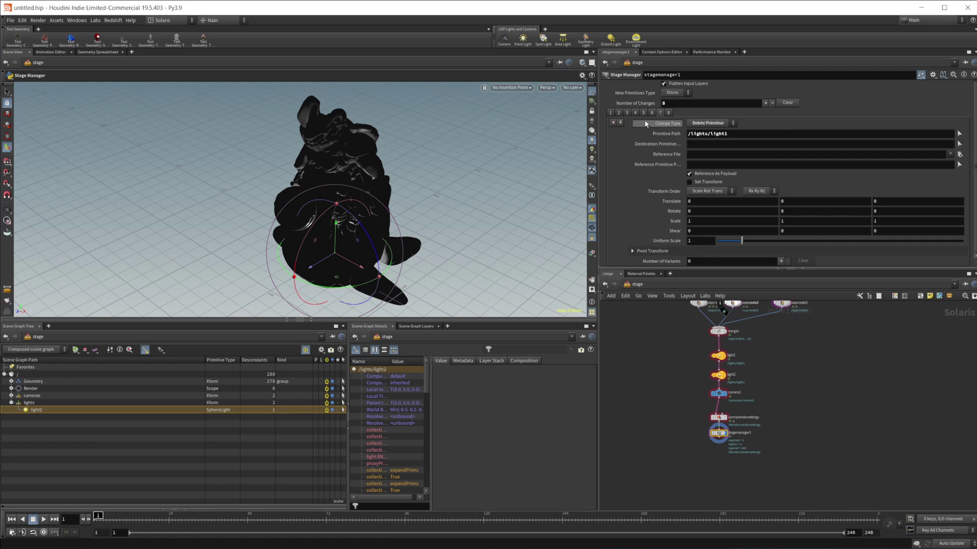
pyautogui.click(921, 75)
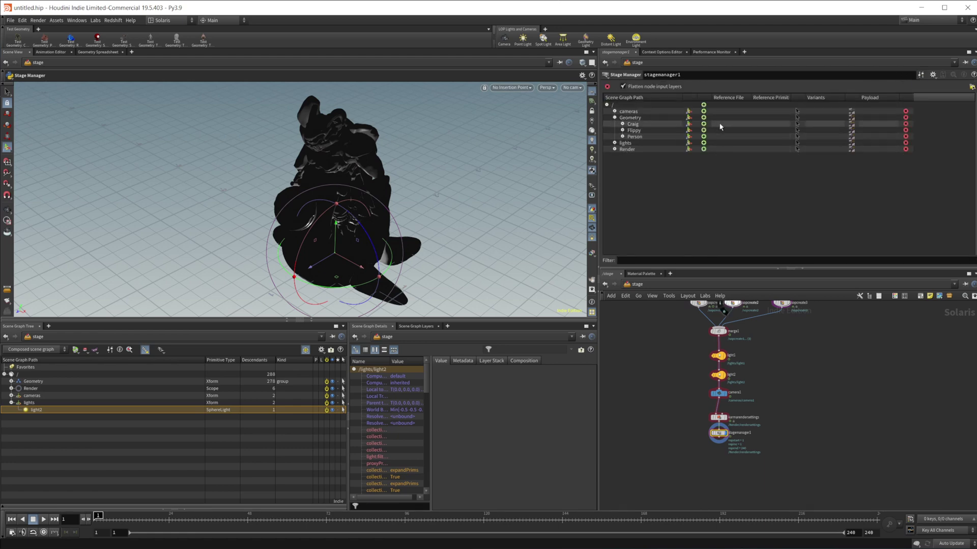
pyautogui.rightClick(827, 106)
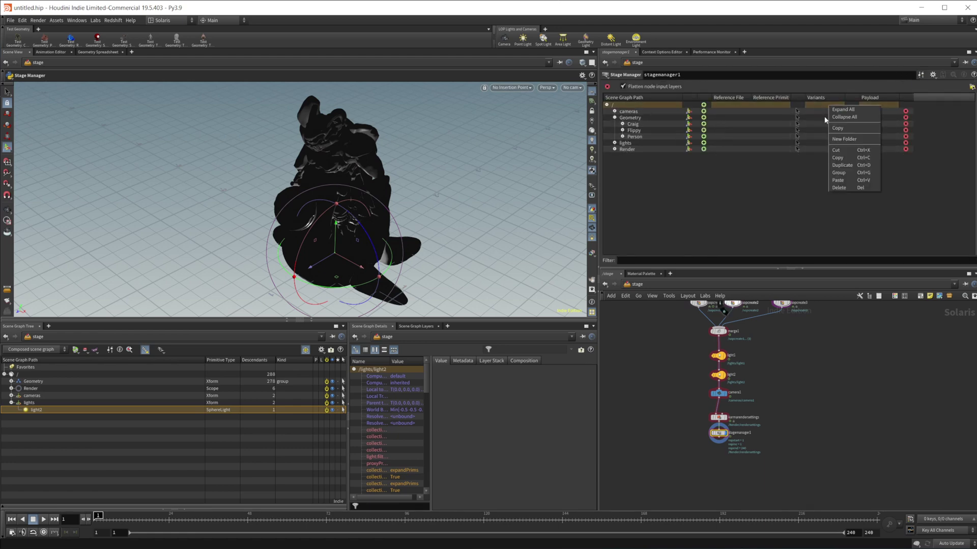
pyautogui.click(816, 181)
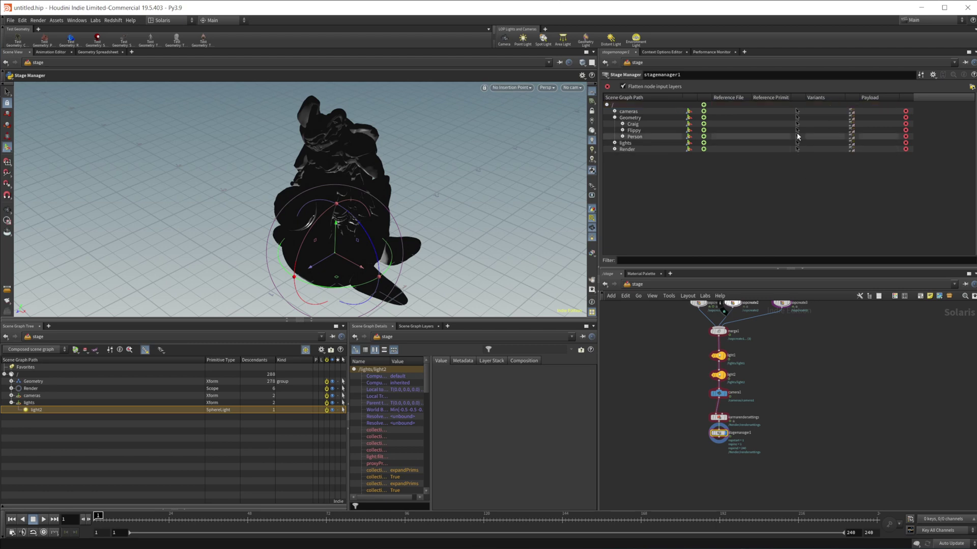
pyautogui.click(704, 130)
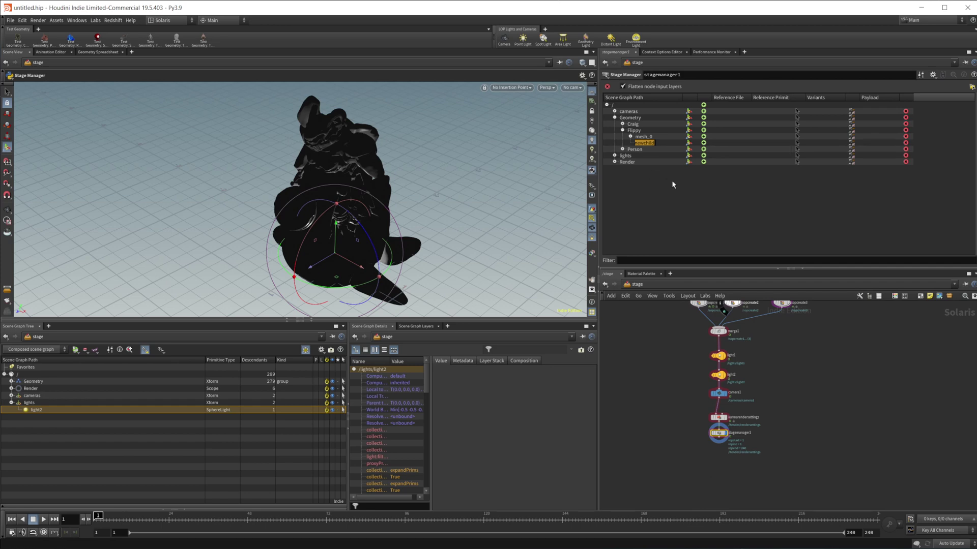
pyautogui.press('Escape')
pyautogui.hotkey('ctrl', 'z')
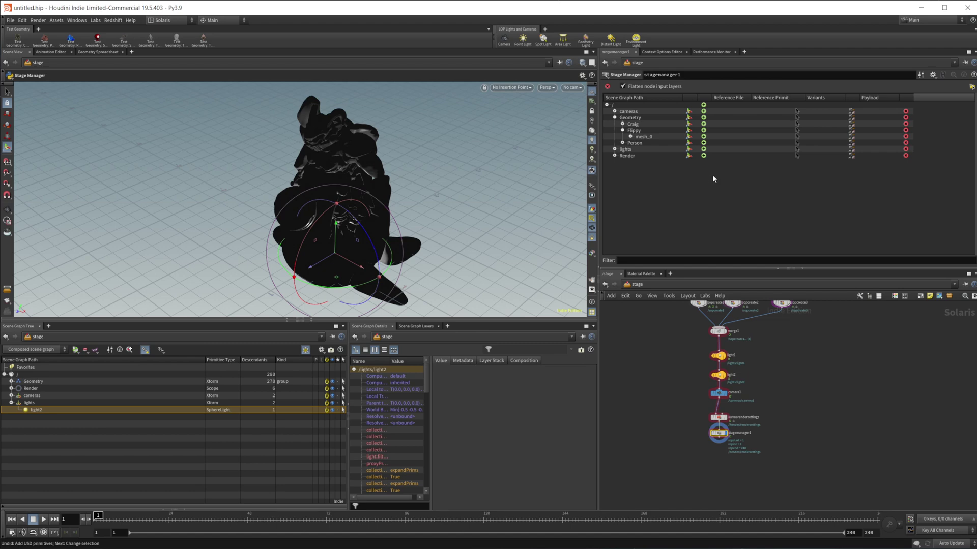
pyautogui.scroll(4, 773, 430)
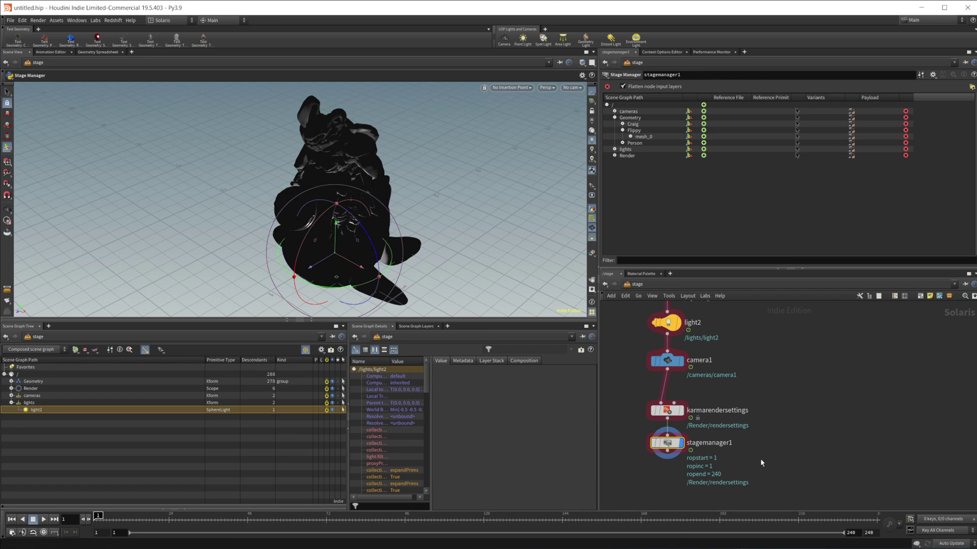